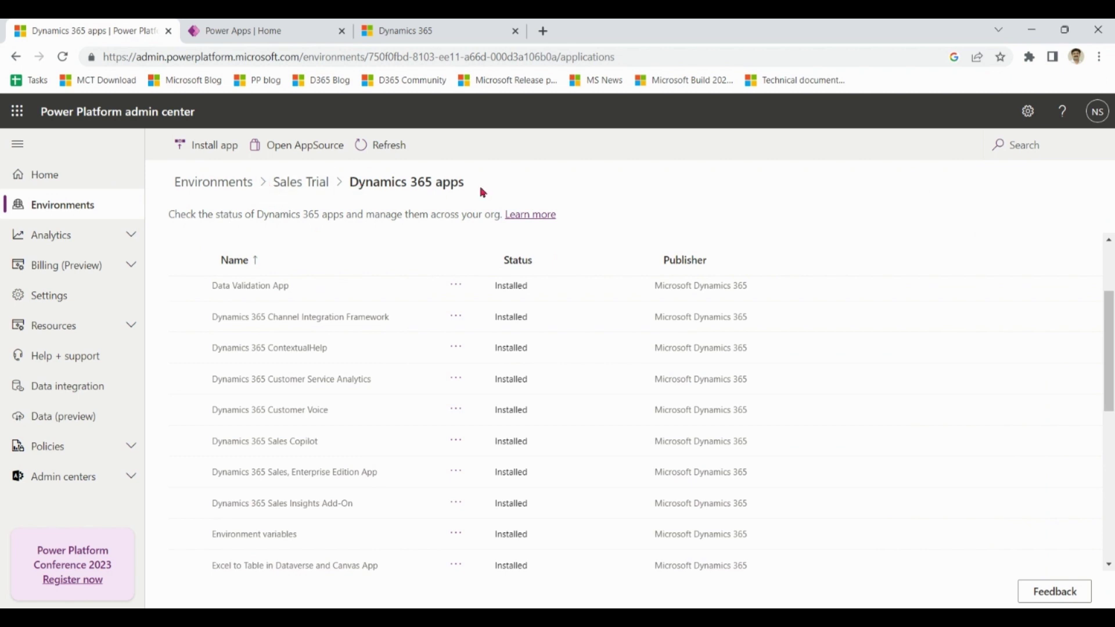
# Step: Confirm Dynamics 365 Sales Copilot is installed via a 'pilot' page search, then return to Power Apps
pyautogui.moveTo(350, 184); pyautogui.dragTo(466, 191)
pyautogui.hotkey('ctrl', 'f')
pyautogui.write('ilot')
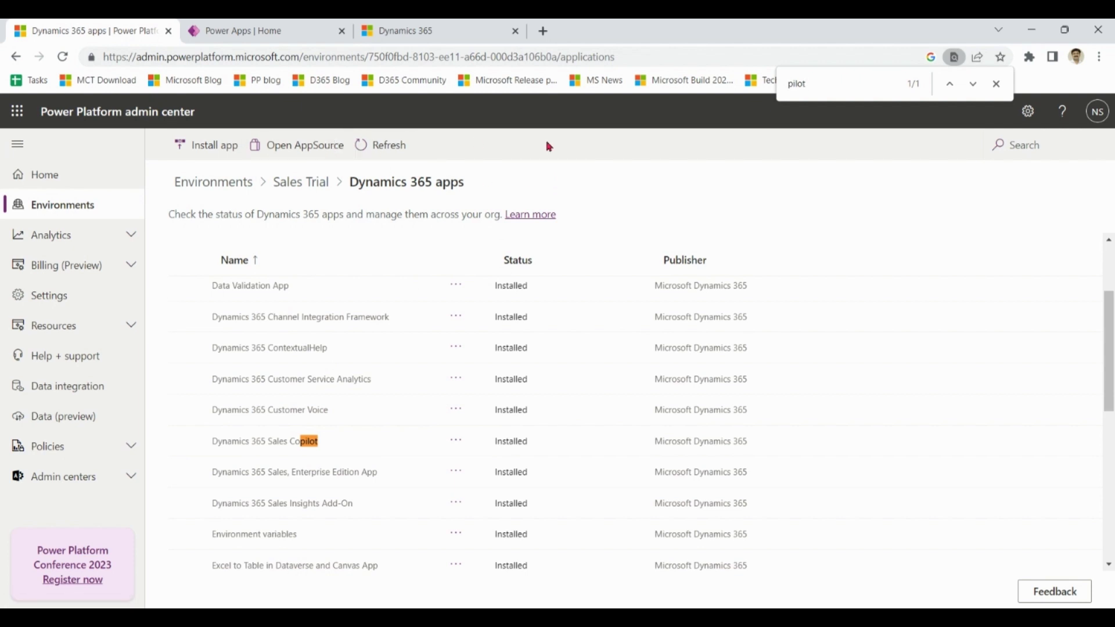
pyautogui.click(295, 40)
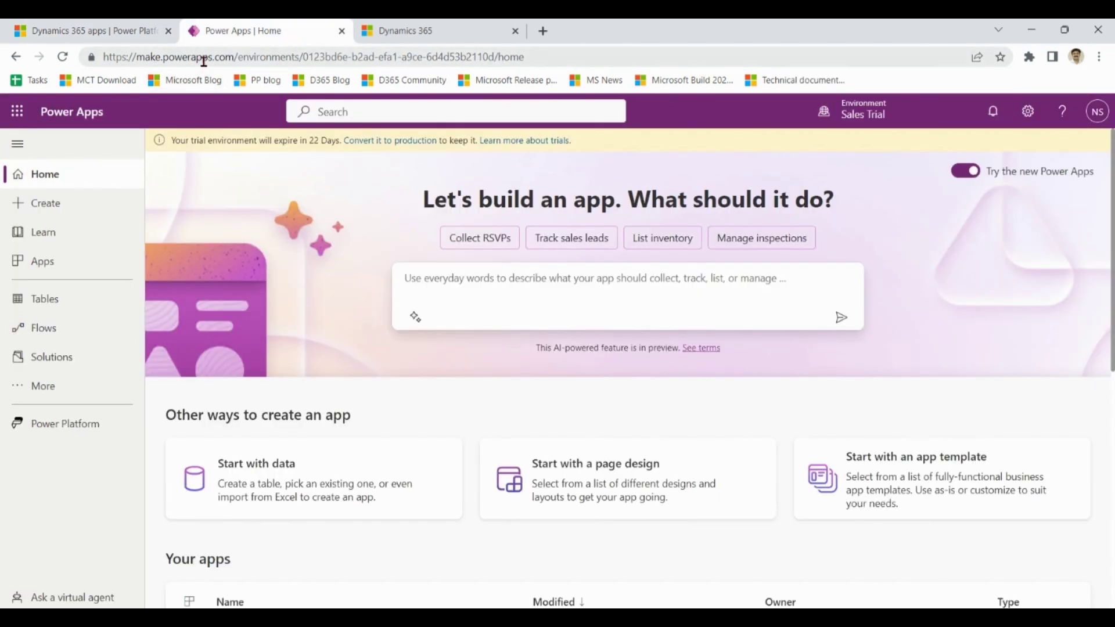
# Step: Open Sales Hub for editing in the app designer from the Power Apps Apps list
pyautogui.click(42, 263)
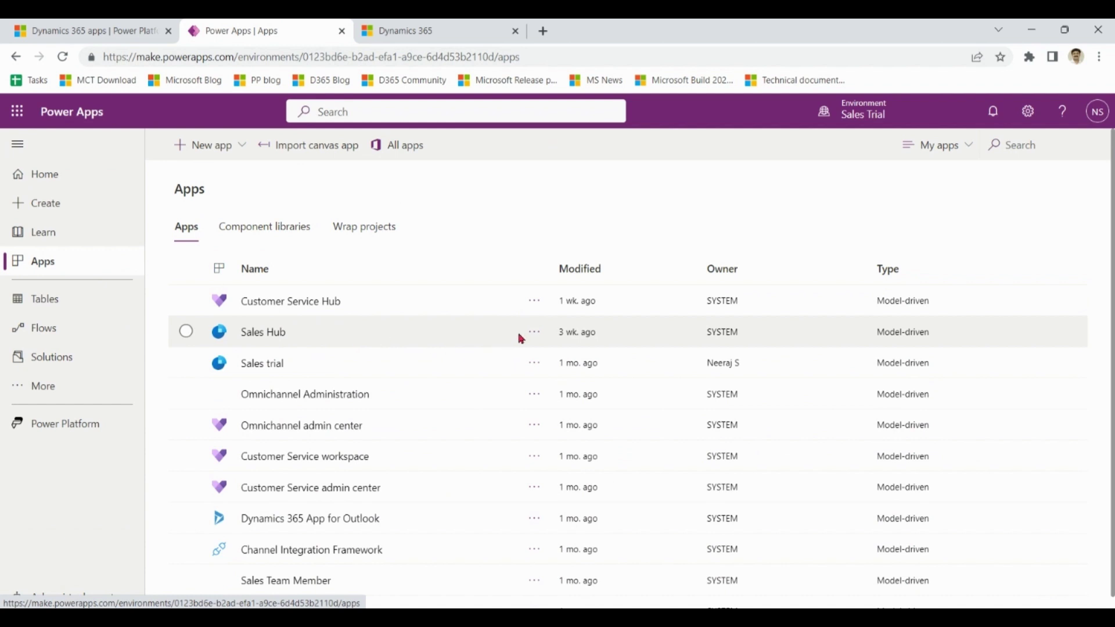
pyautogui.click(534, 332)
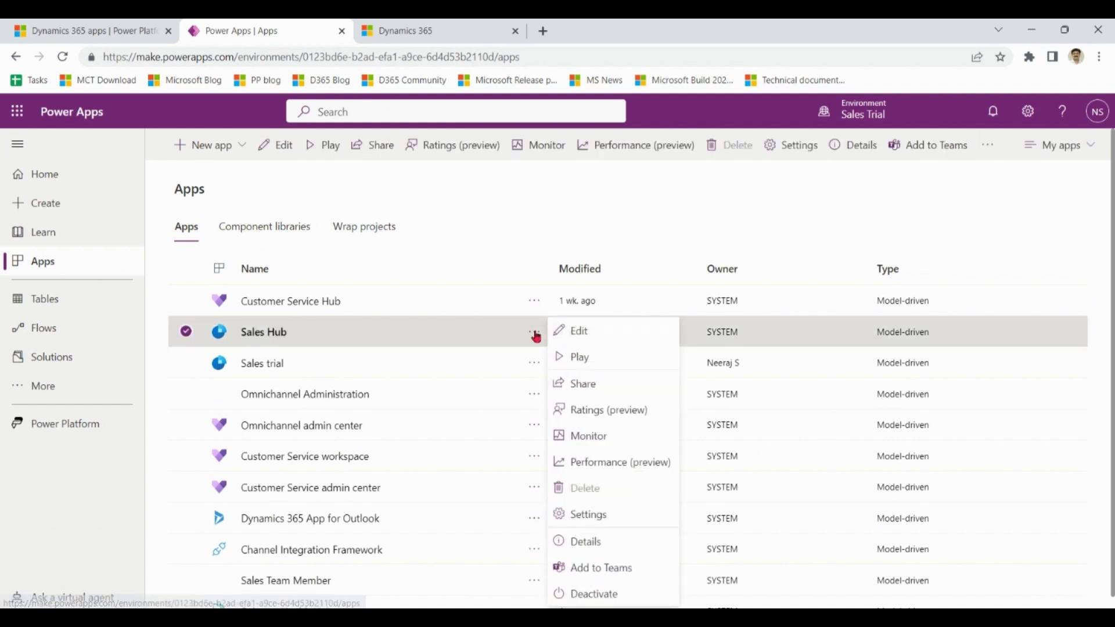
pyautogui.click(576, 335)
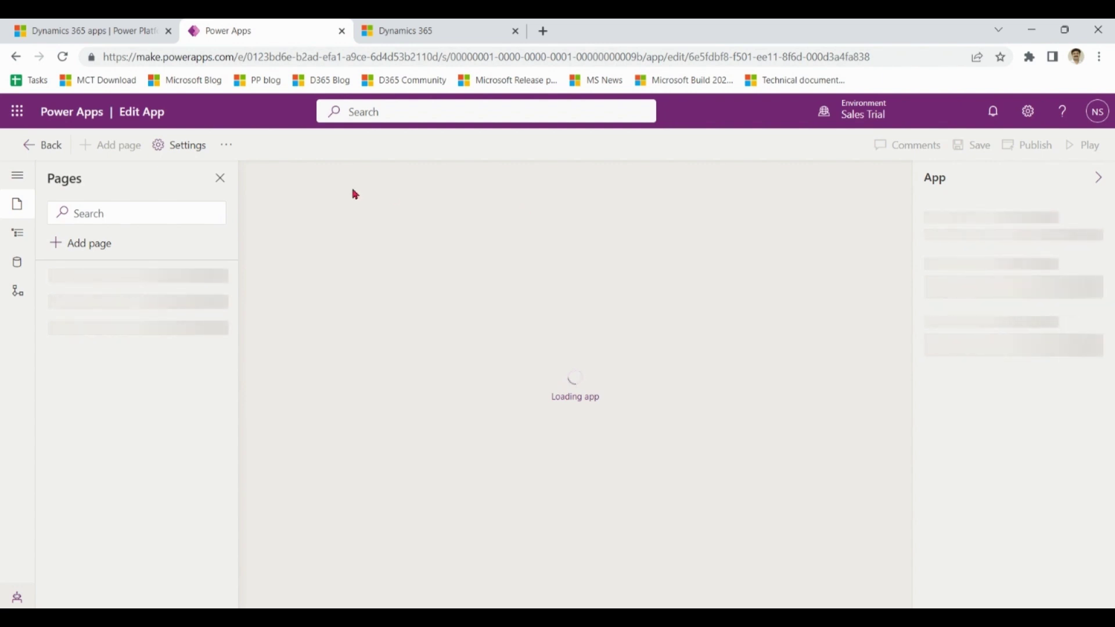
# Step: Verify Copilot for email and Sales Copilot Chat are Yes in Upcoming settings, then cancel
pyautogui.click(194, 150)
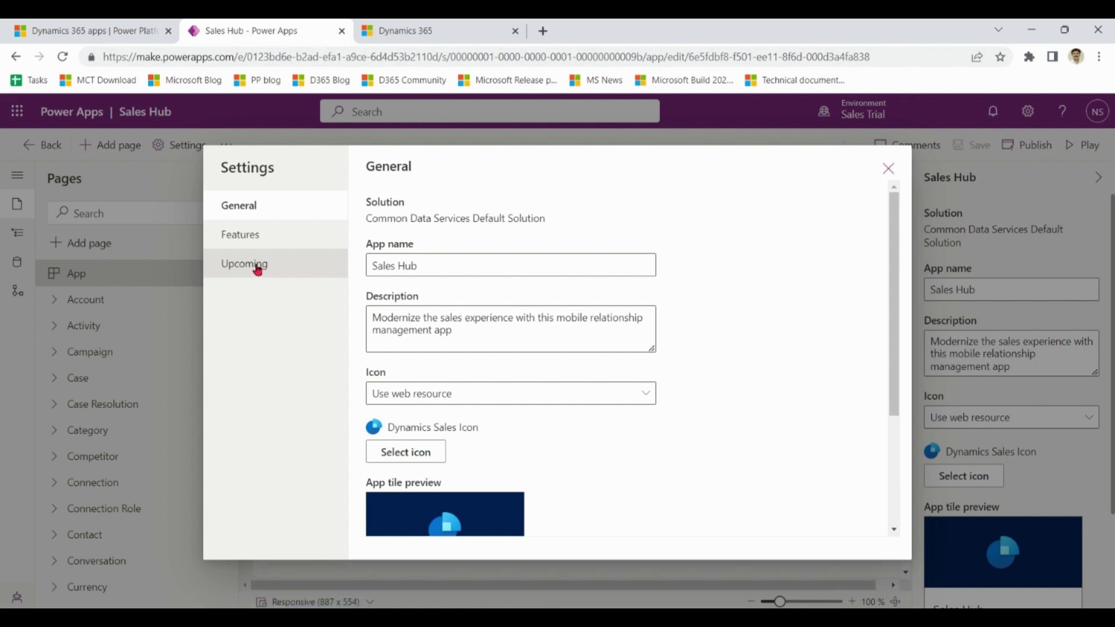
pyautogui.click(257, 265)
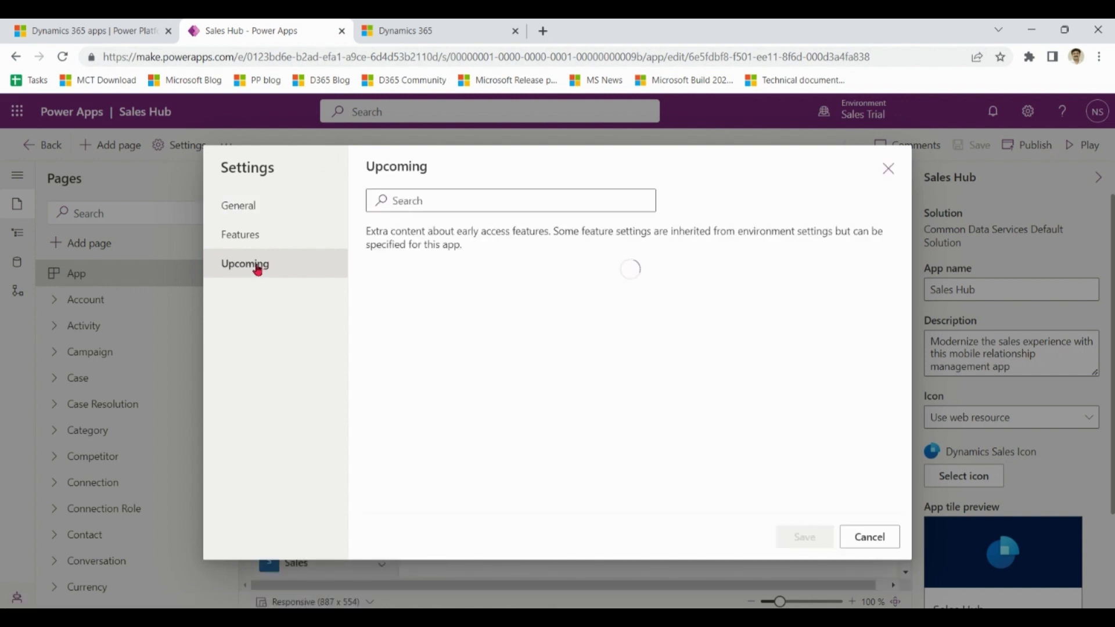
pyautogui.click(453, 203)
pyautogui.write('cop')
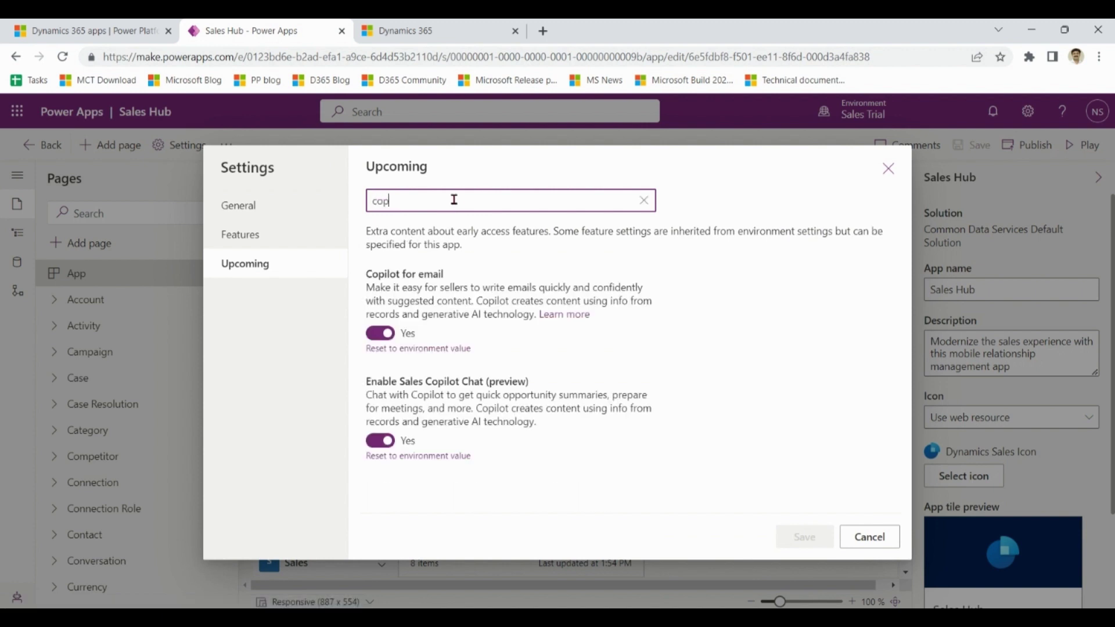
pyautogui.write('ilot')
pyautogui.click(457, 295)
pyautogui.press('Tab')
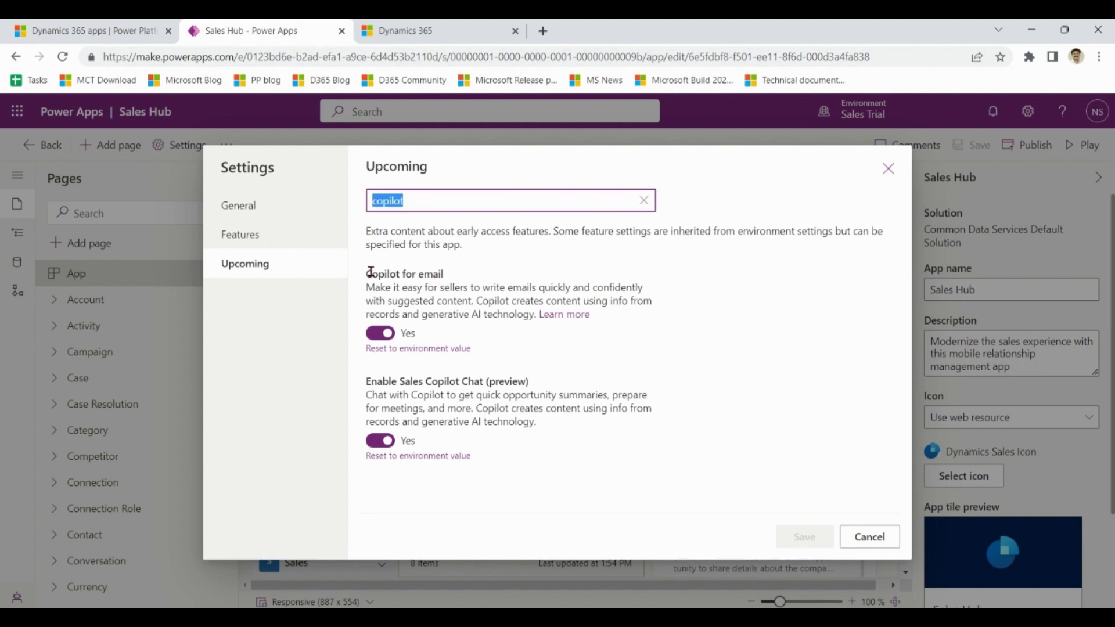
pyautogui.click(442, 379)
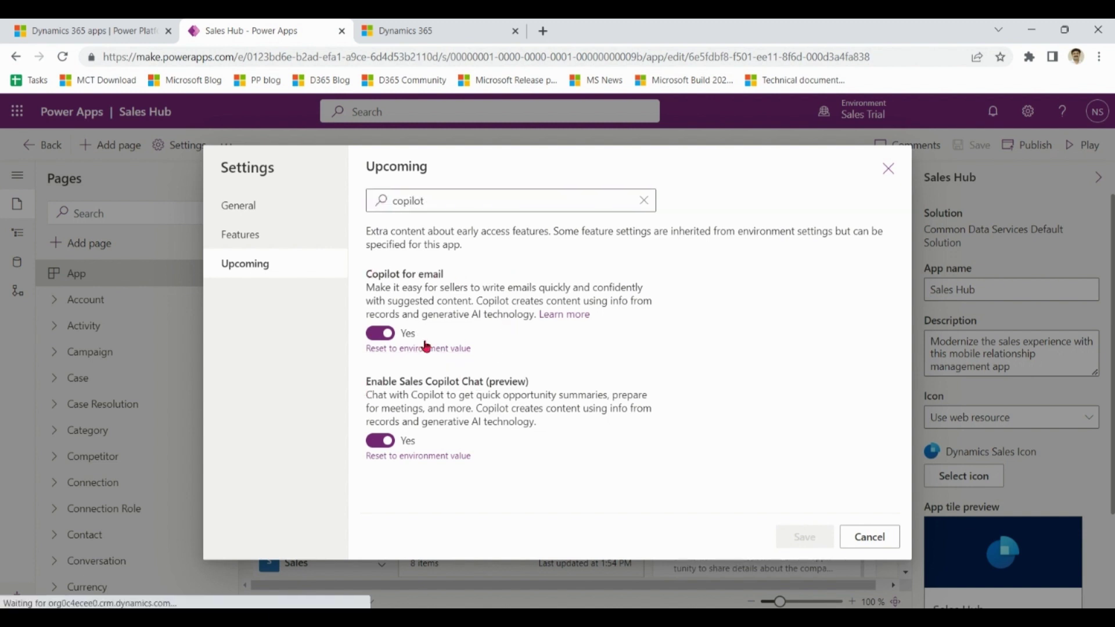
pyautogui.click(871, 541)
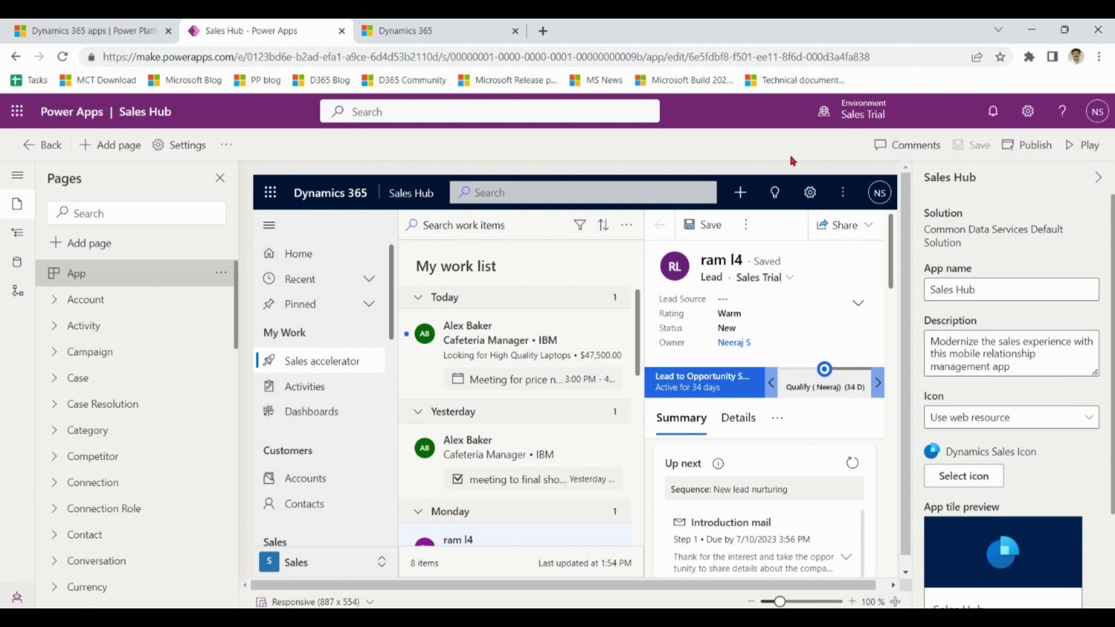
# Step: Go to Sales Hub's open opportunities and open 'Looking for High Quality Laptops'
pyautogui.click(449, 31)
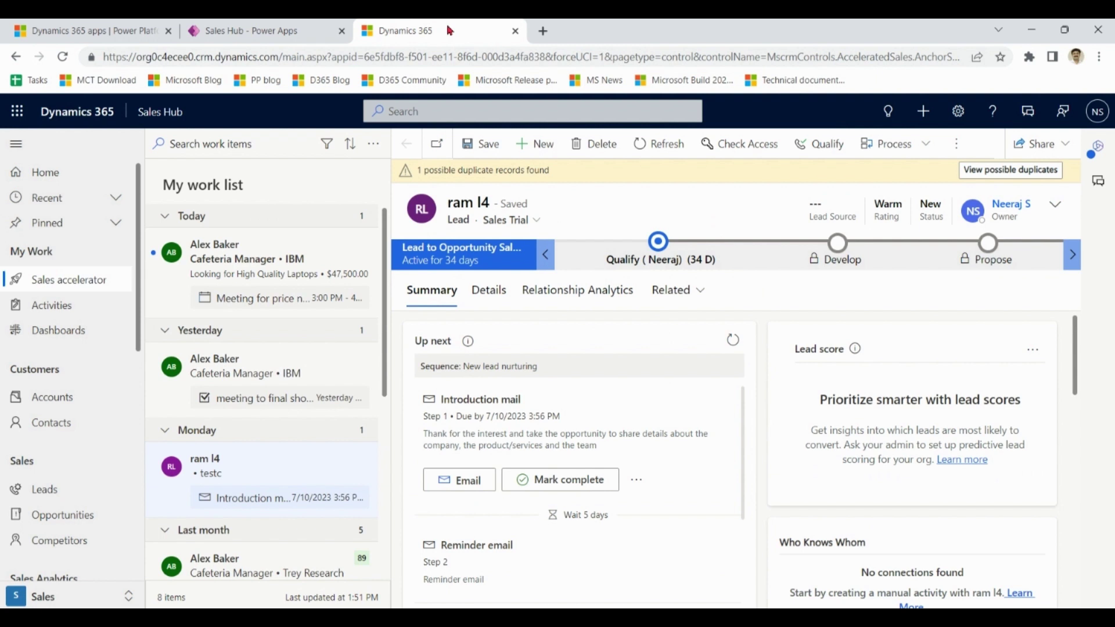
pyautogui.click(52, 174)
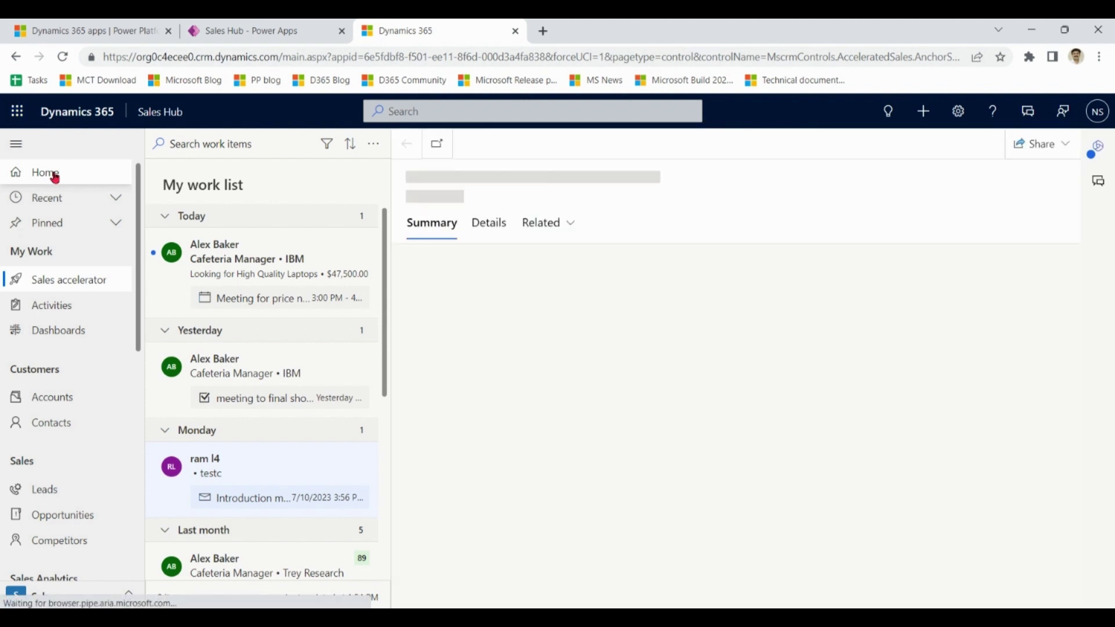
pyautogui.click(82, 517)
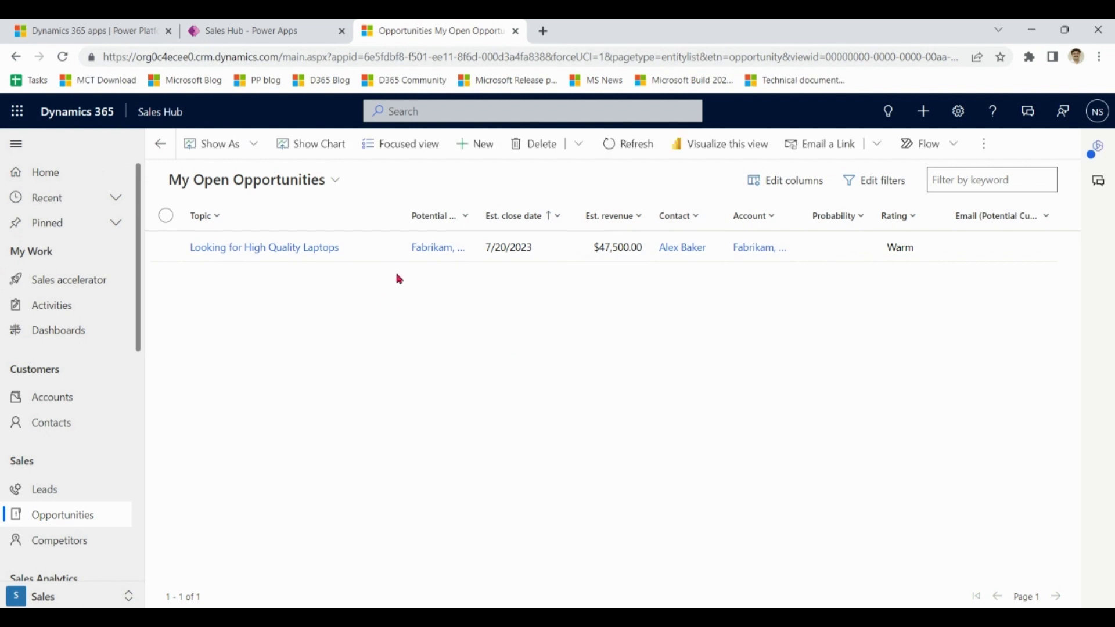
pyautogui.doubleClick(362, 253)
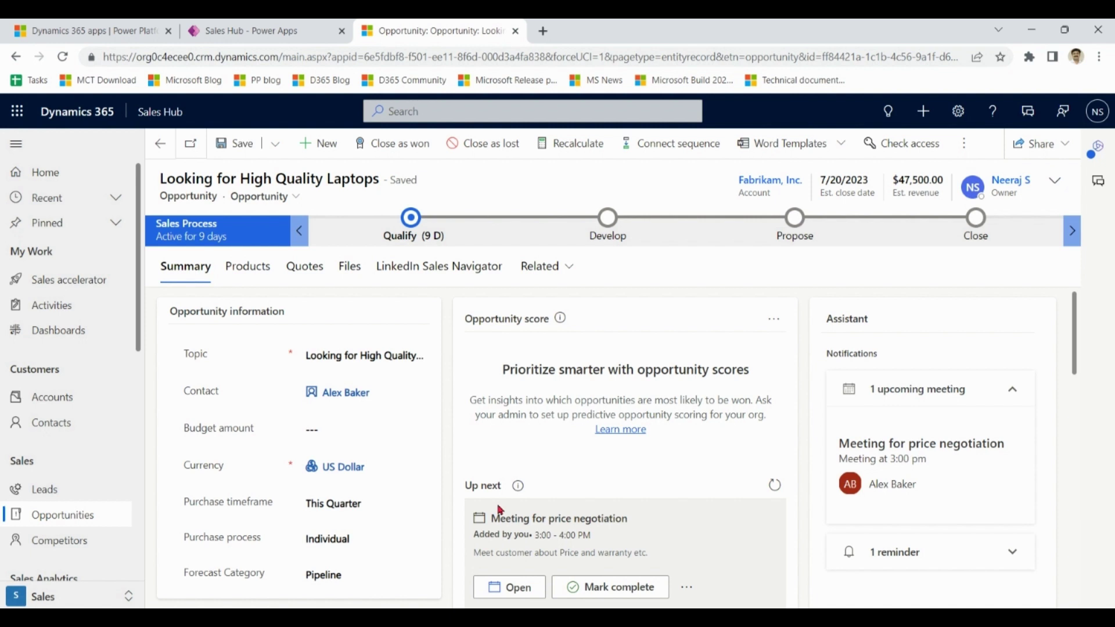
pyautogui.moveTo(1077, 331)
pyautogui.scroll(-1, 1073, 322)
pyautogui.scroll(1, 1073, 322)
pyautogui.moveTo(1073, 321)
pyautogui.mouseDown()
pyautogui.moveTo(1072, 486)
pyautogui.moveTo(1065, 300)
pyautogui.mouseUp()
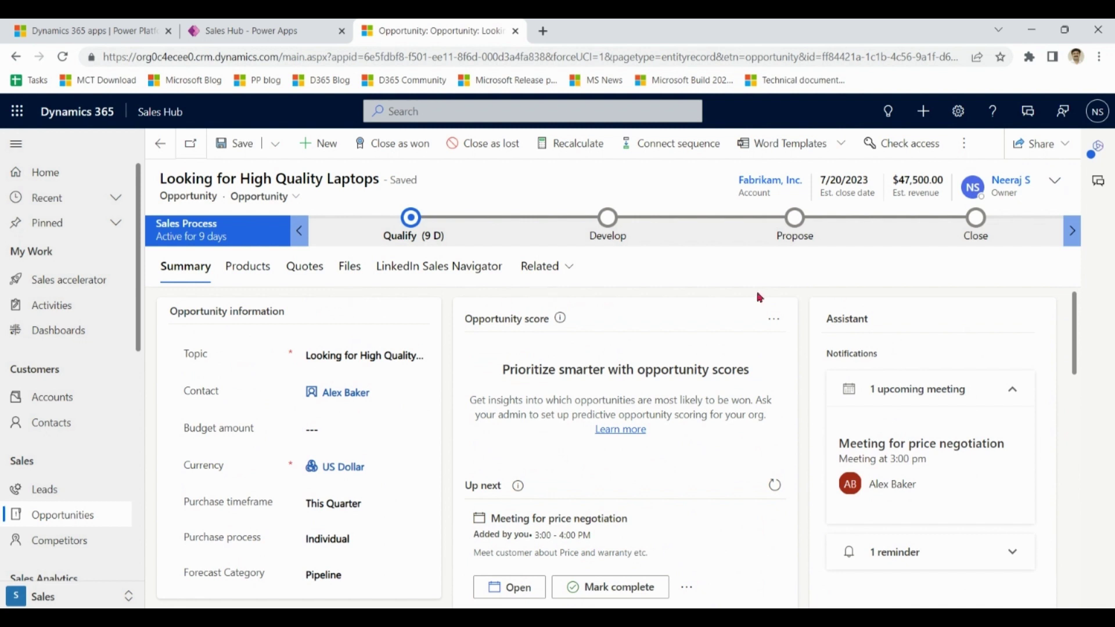
# Step: Show the opportunity's related Activities with every activity type included in the filter
pyautogui.click(260, 276)
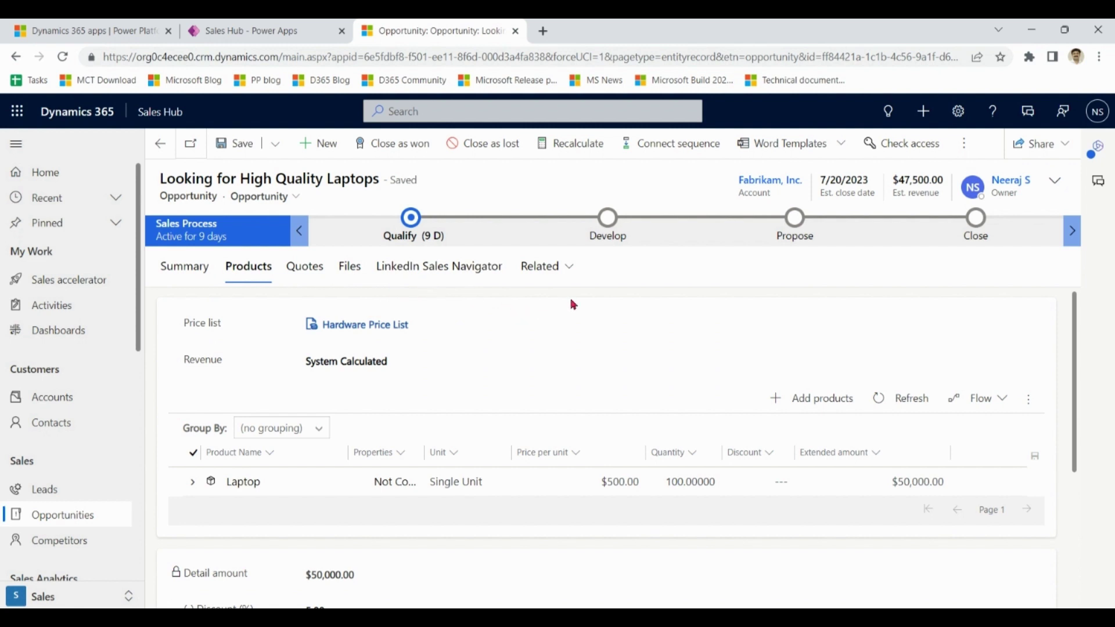
pyautogui.click(573, 267)
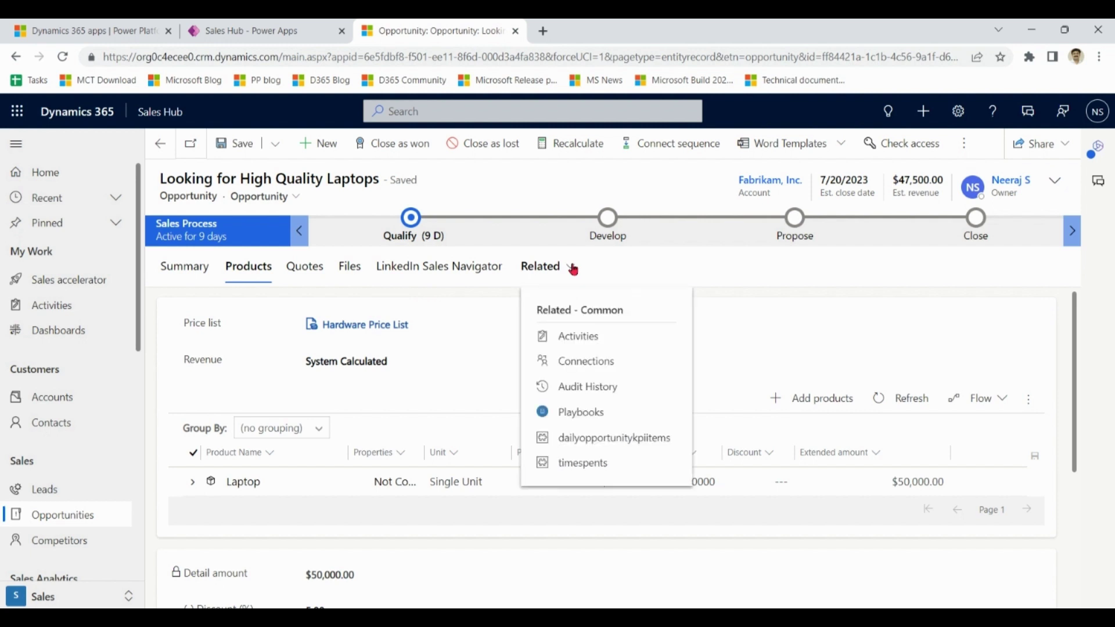
pyautogui.click(579, 335)
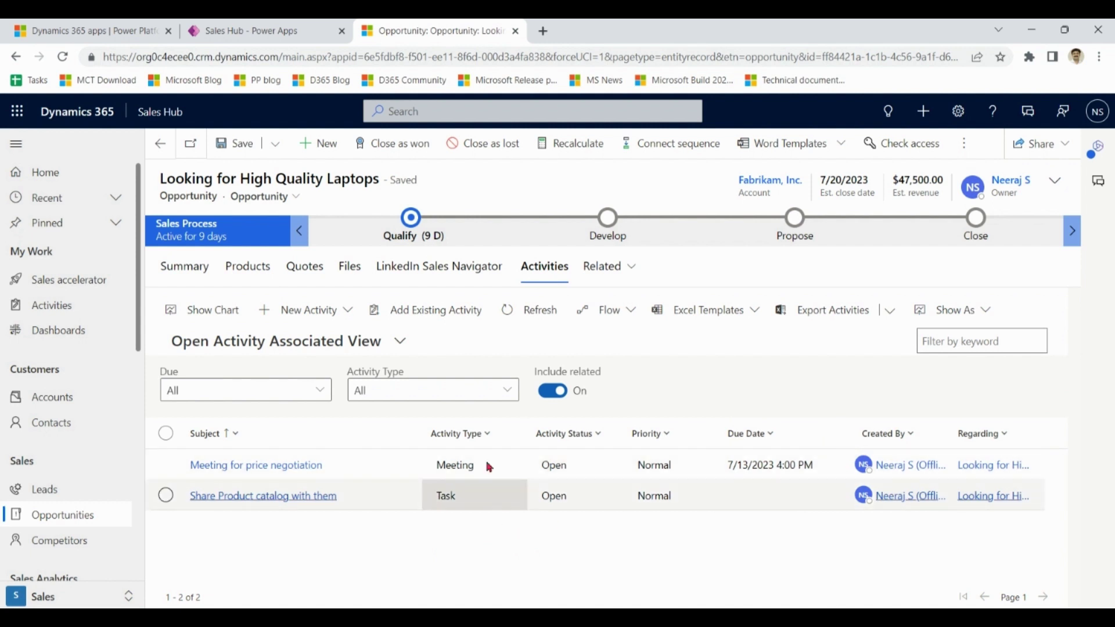
pyautogui.click(378, 390)
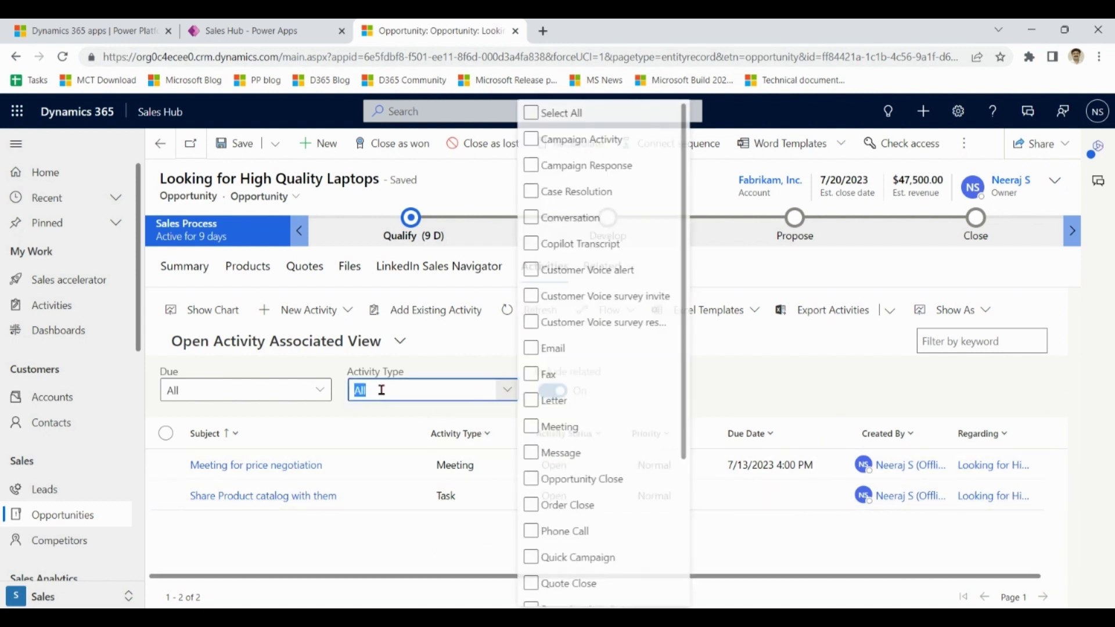
pyautogui.click(570, 115)
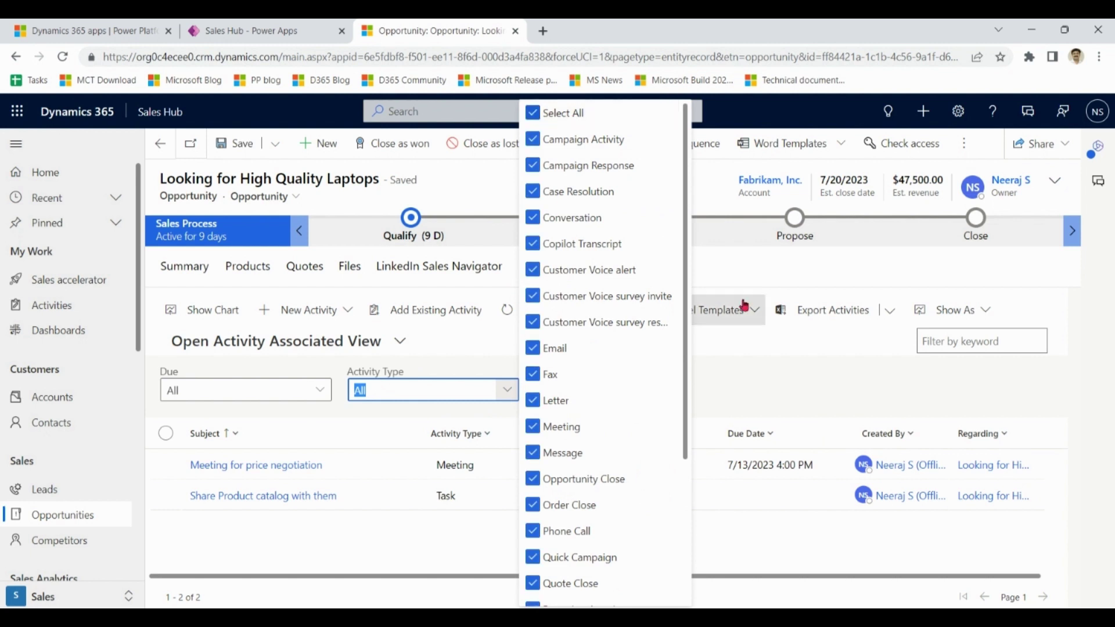
pyautogui.click(795, 265)
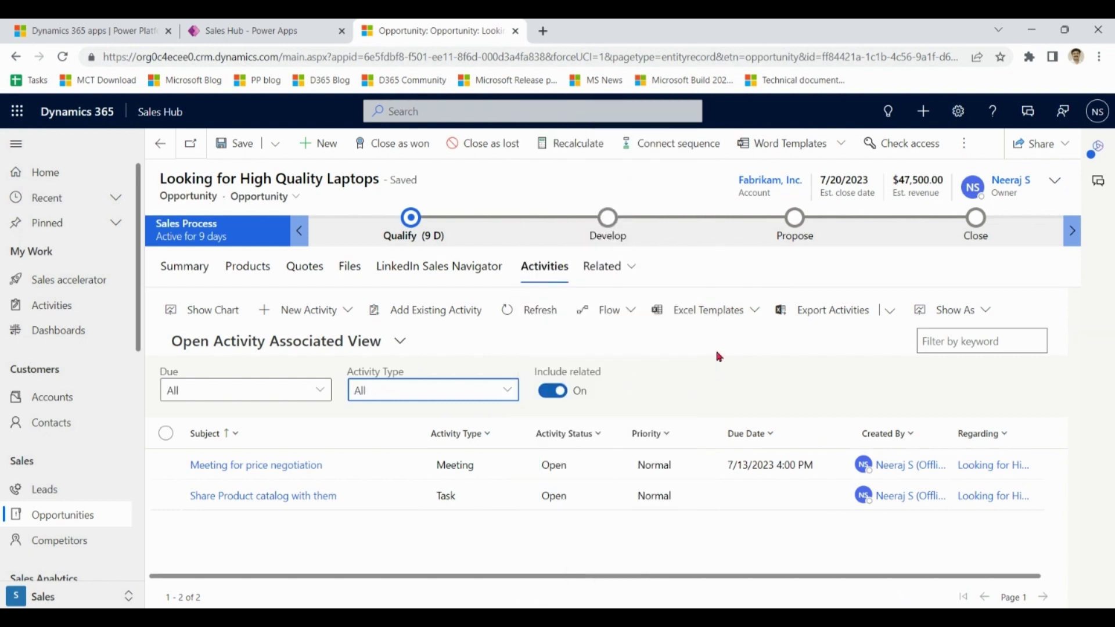
# Step: Switch the activities list to All Activities and return to the Summary tab
pyautogui.click(387, 349)
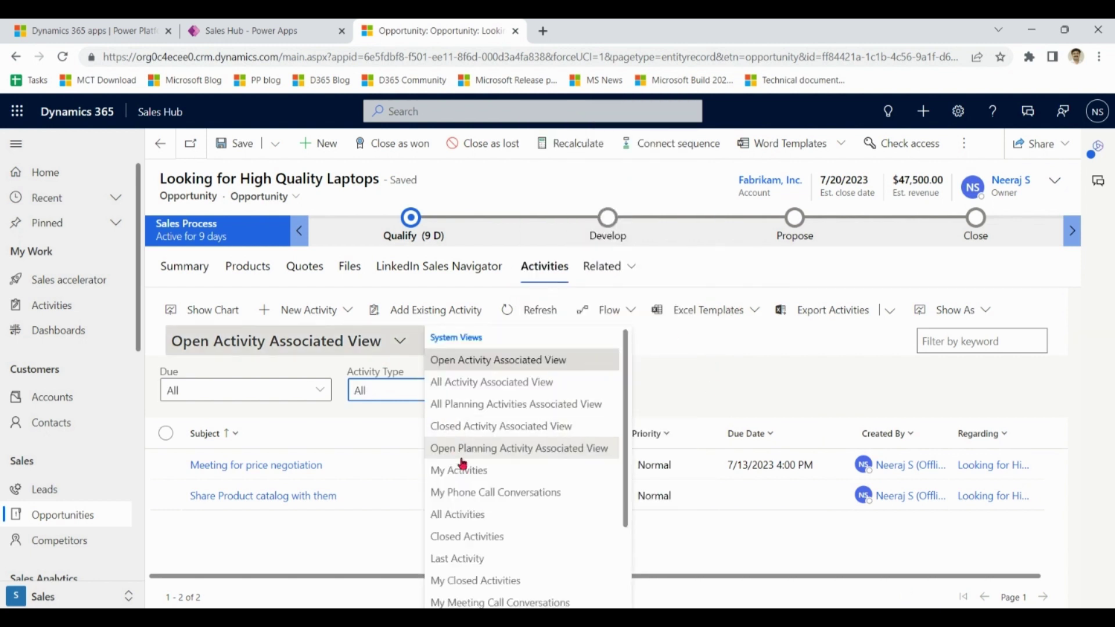
pyautogui.click(468, 515)
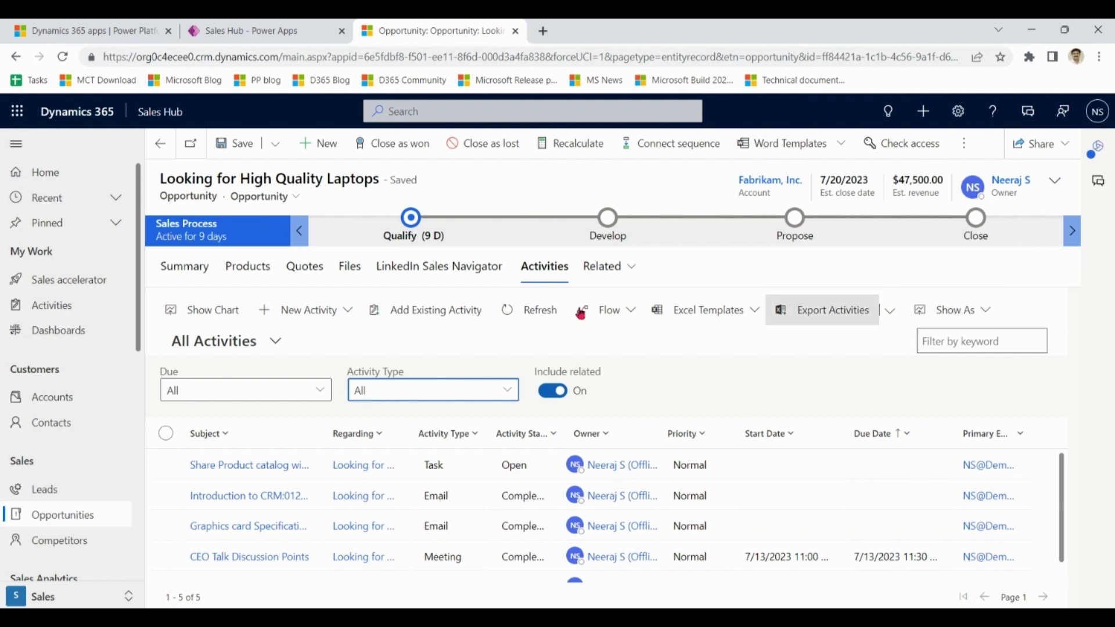
pyautogui.click(184, 273)
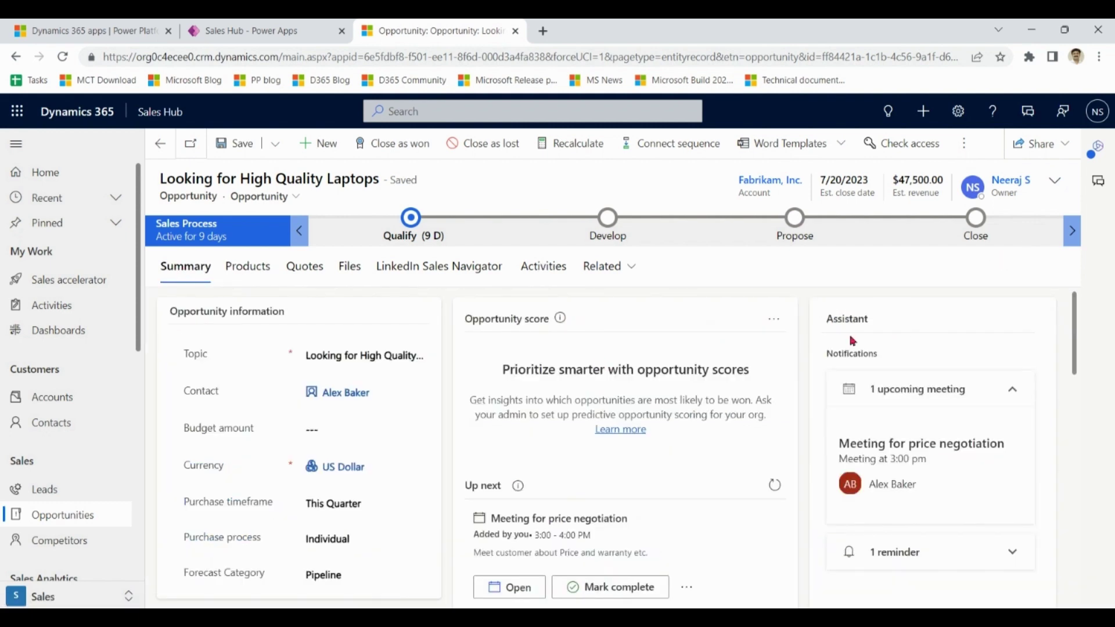
# Step: Have Copilot generate a summary of the laptops opportunity and review it
pyautogui.click(1097, 154)
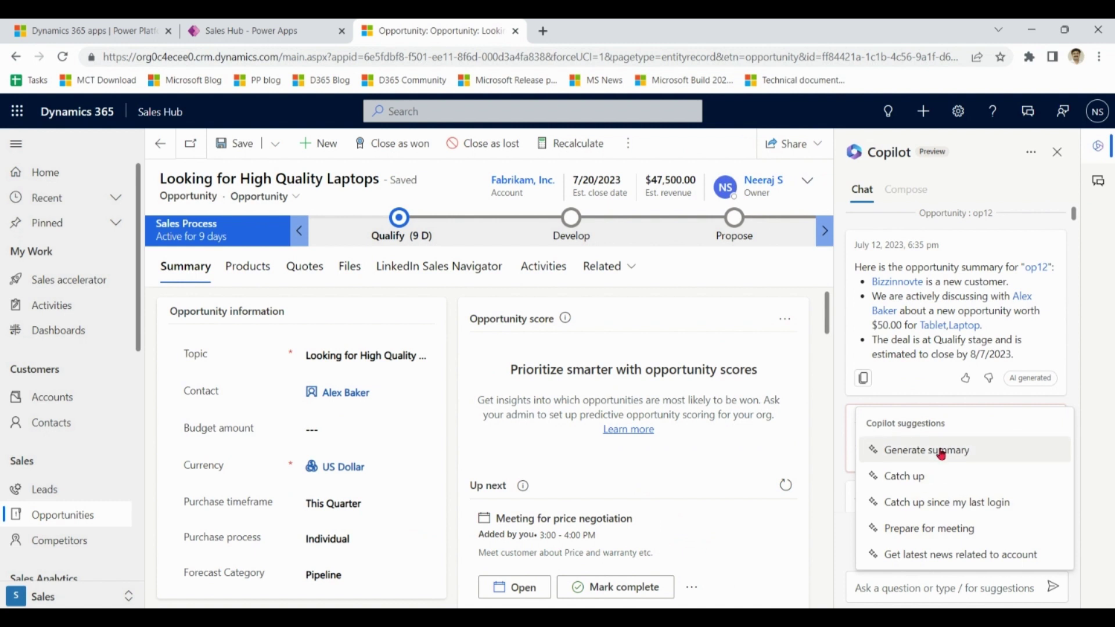
pyautogui.click(941, 454)
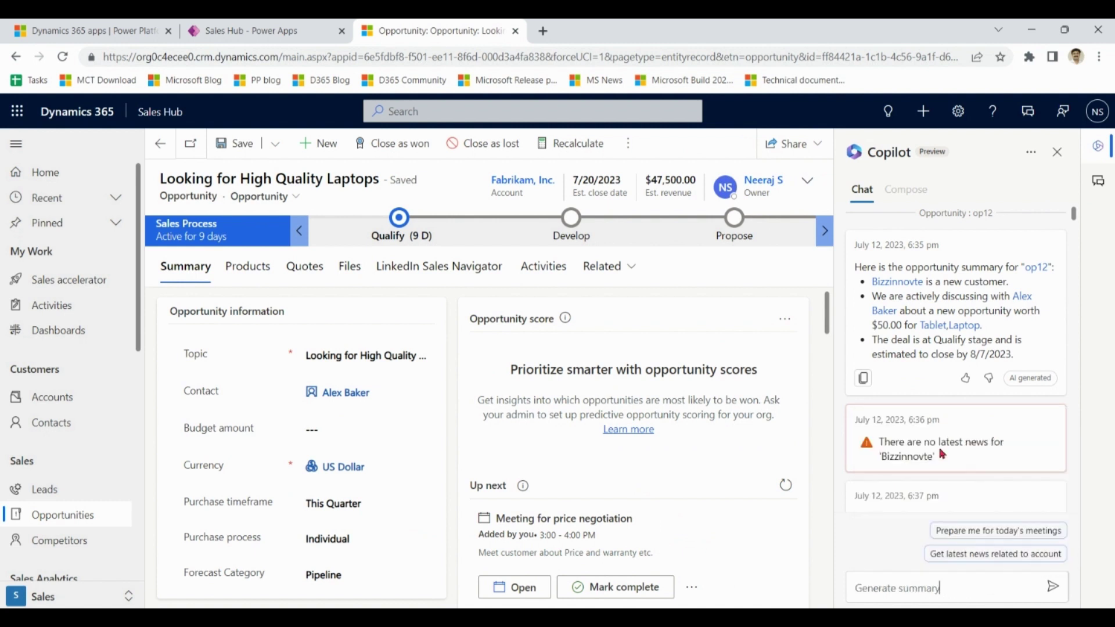
pyautogui.click(1054, 589)
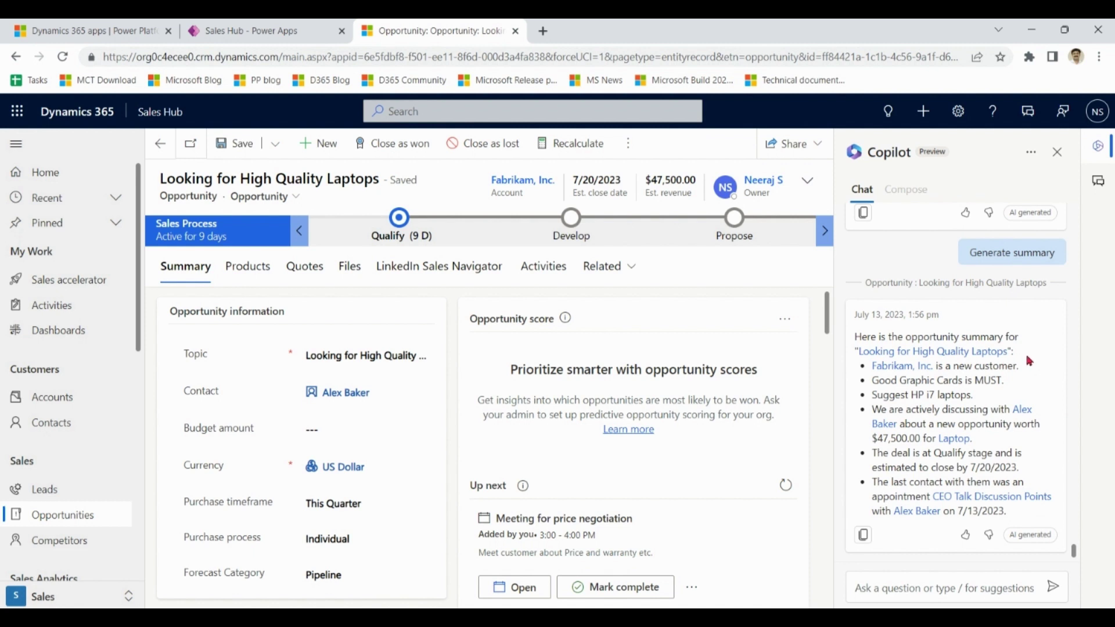
pyautogui.moveTo(1014, 352); pyautogui.dragTo(858, 353)
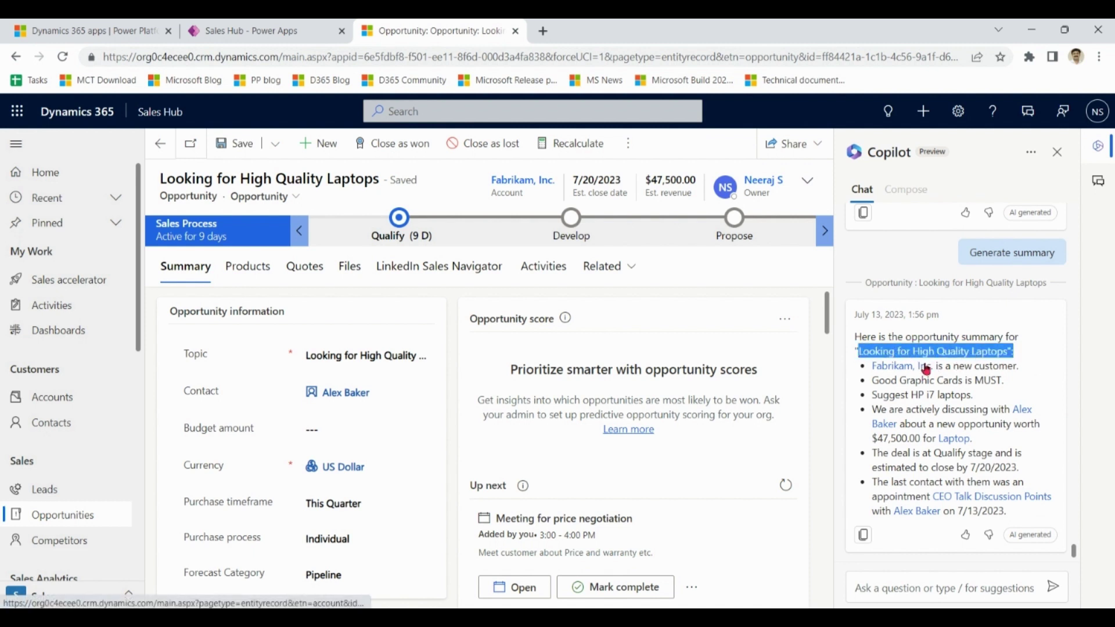
pyautogui.click(1027, 386)
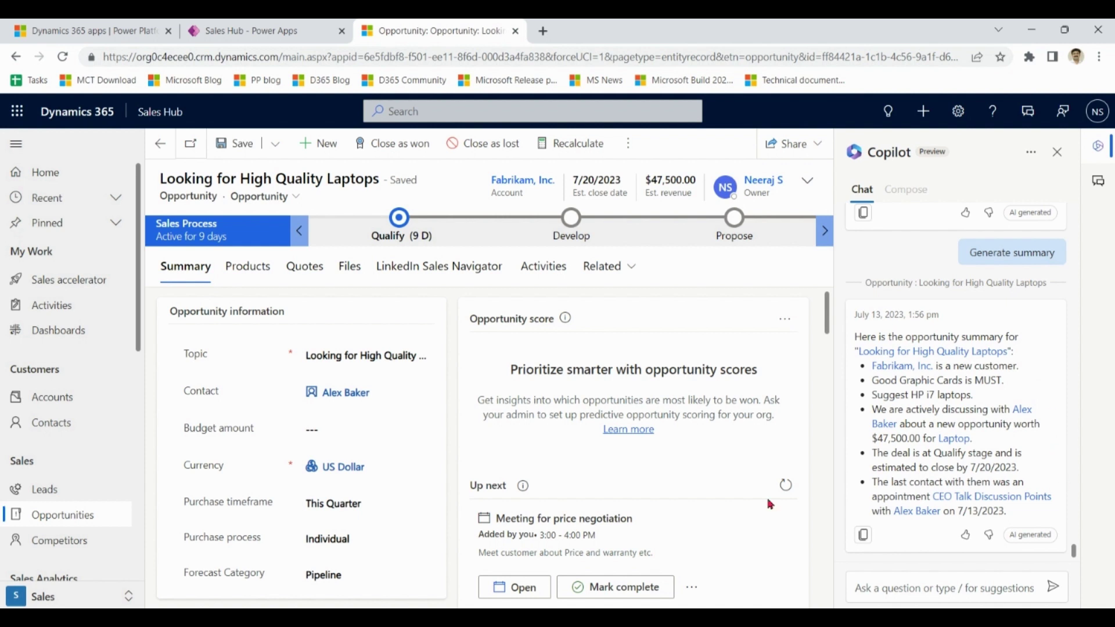
pyautogui.moveTo(829, 324)
pyautogui.mouseDown()
pyautogui.moveTo(827, 409)
pyautogui.moveTo(827, 309)
pyautogui.mouseUp()
# Step: Glance at the activities, return to the Summary, and close the Copilot pane
pyautogui.click(544, 270)
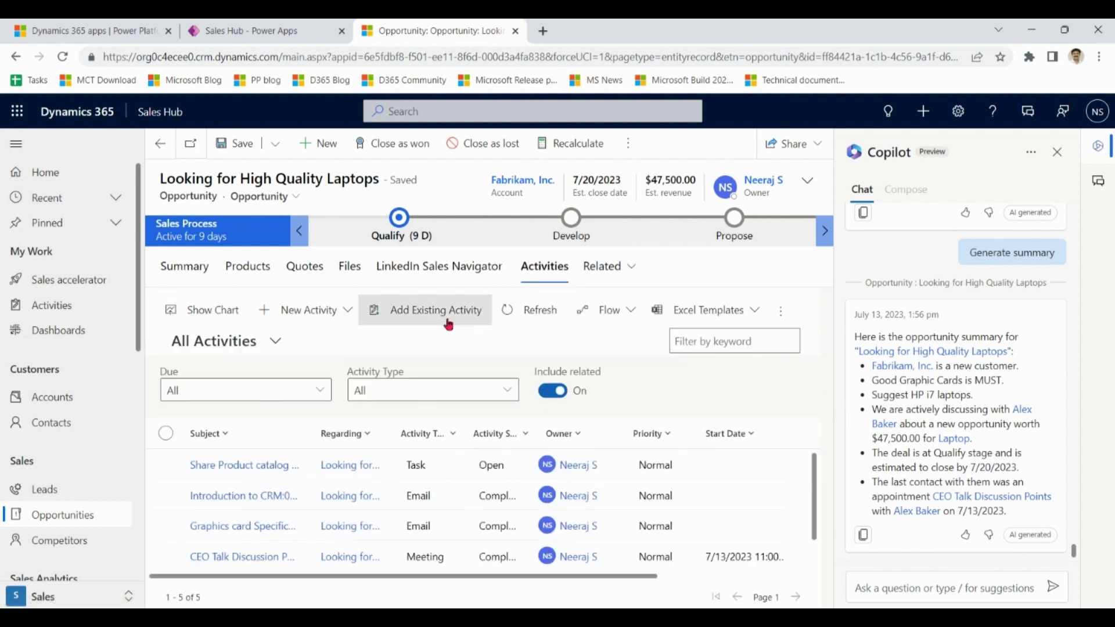
pyautogui.click(191, 269)
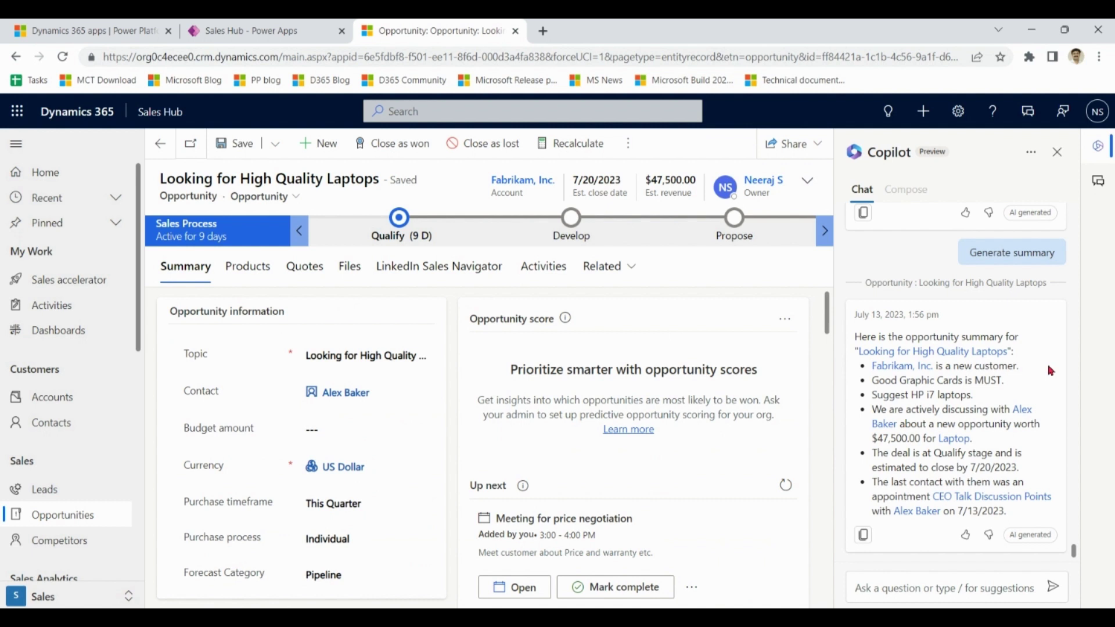
pyautogui.click(946, 587)
pyautogui.click(1056, 152)
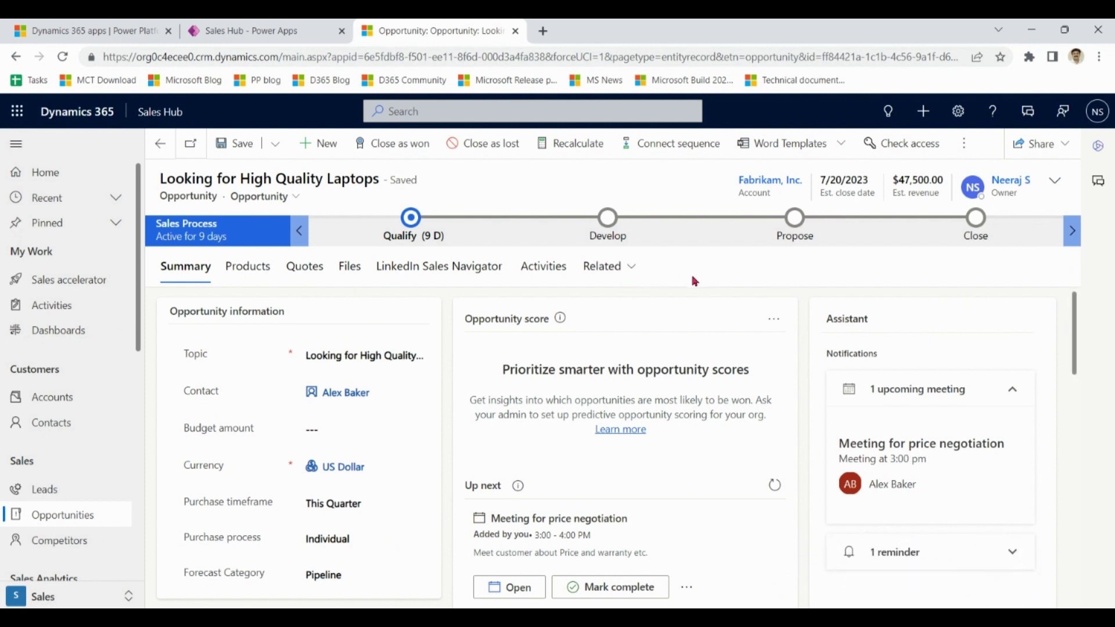
# Step: Show the opportunity's five related activities in the All Activities view
pyautogui.click(630, 269)
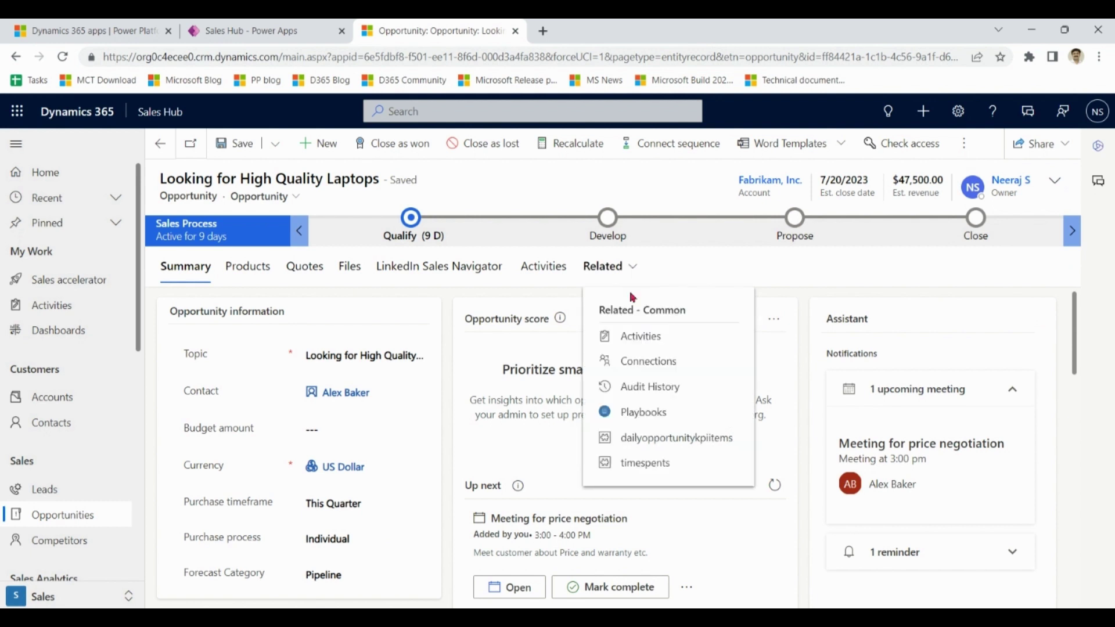
pyautogui.click(641, 337)
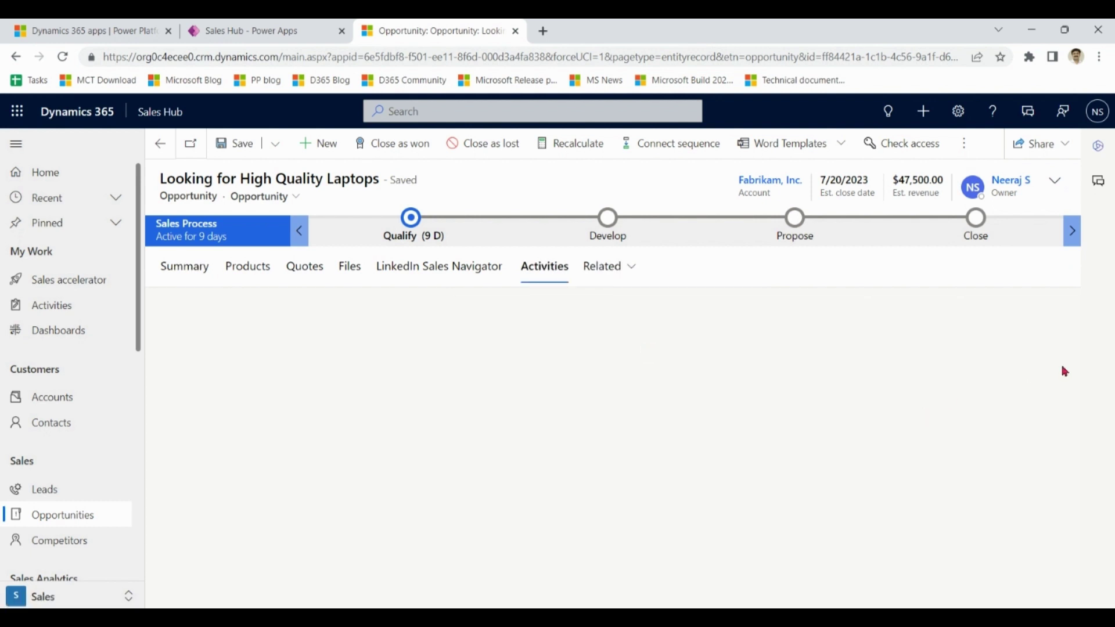
pyautogui.scroll(-1, 1062, 462)
pyautogui.moveTo(1062, 489); pyautogui.dragTo(1059, 462)
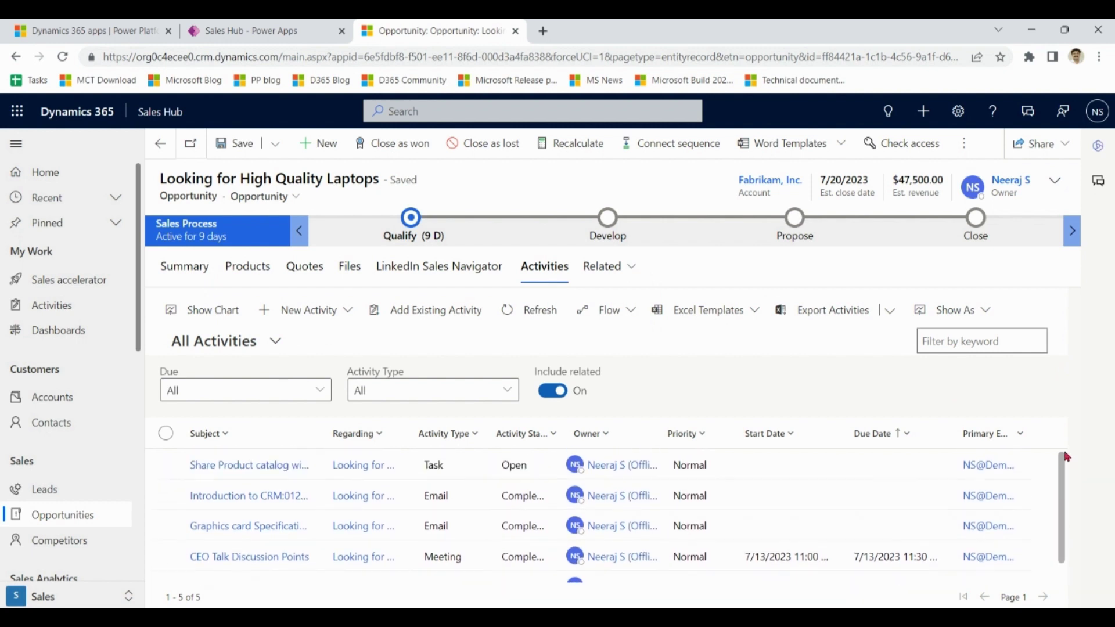
# Step: Get Copilot's preparation points for the price negotiation meeting, then start a new activity
pyautogui.click(1098, 146)
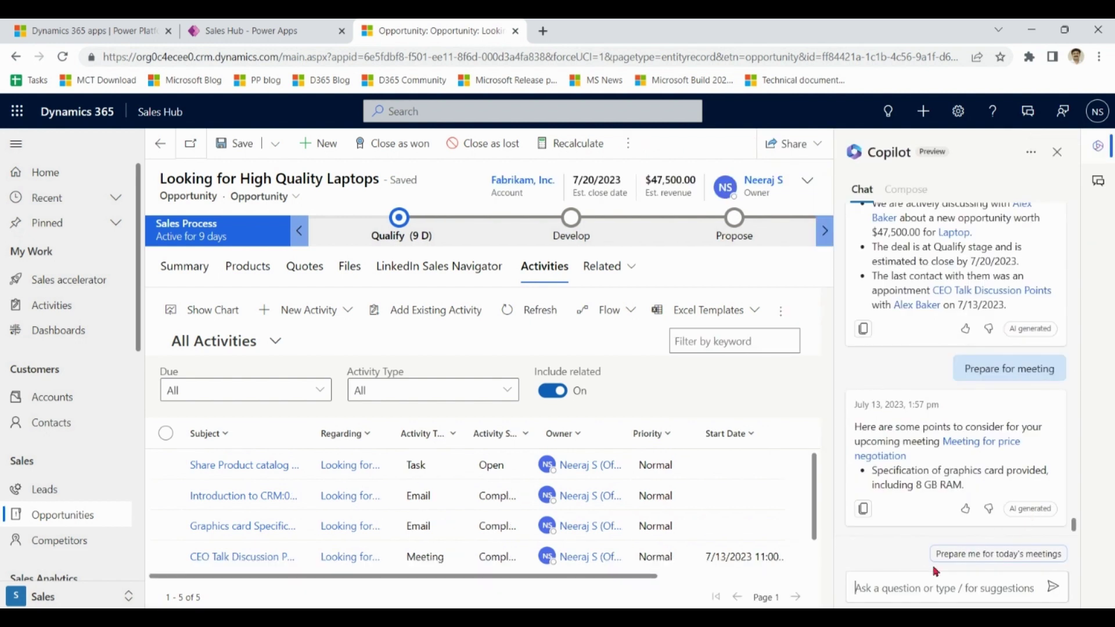
pyautogui.click(954, 581)
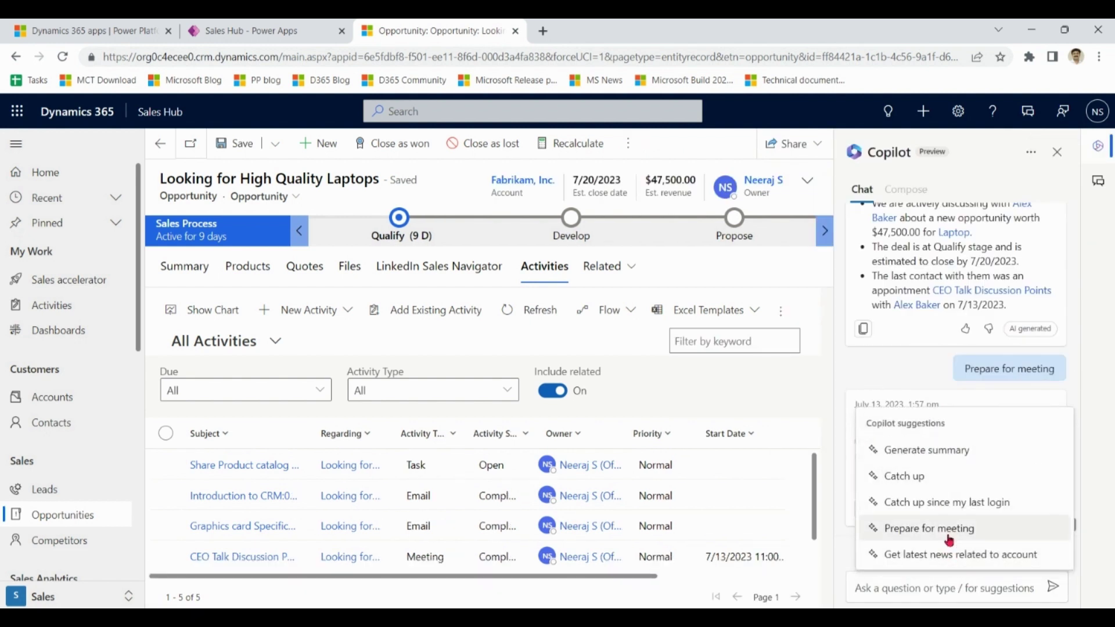
pyautogui.click(955, 528)
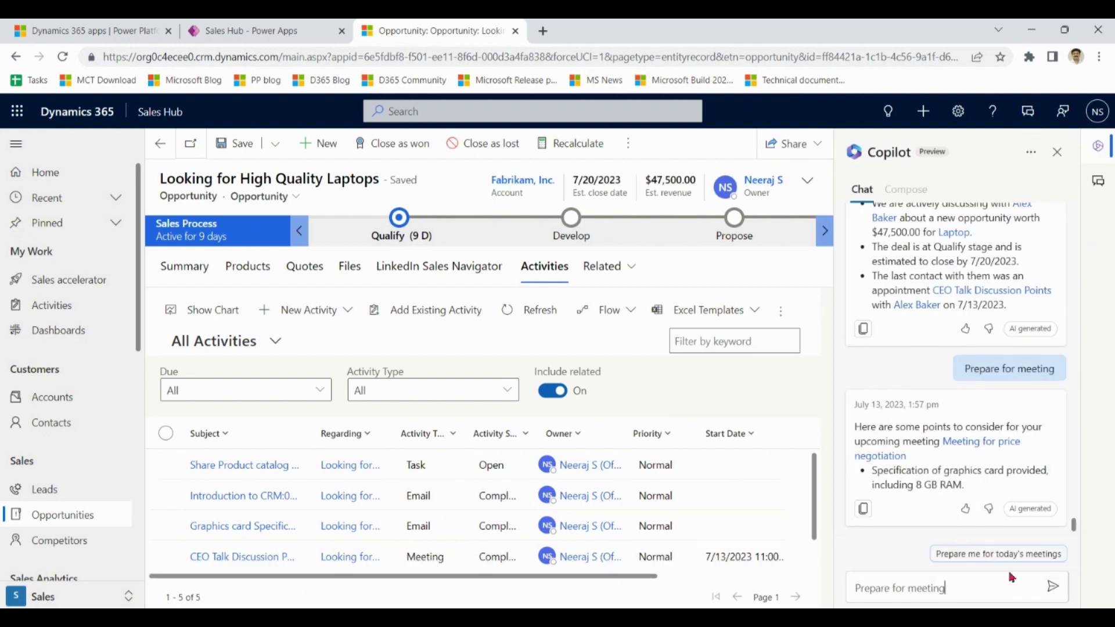
pyautogui.click(1053, 587)
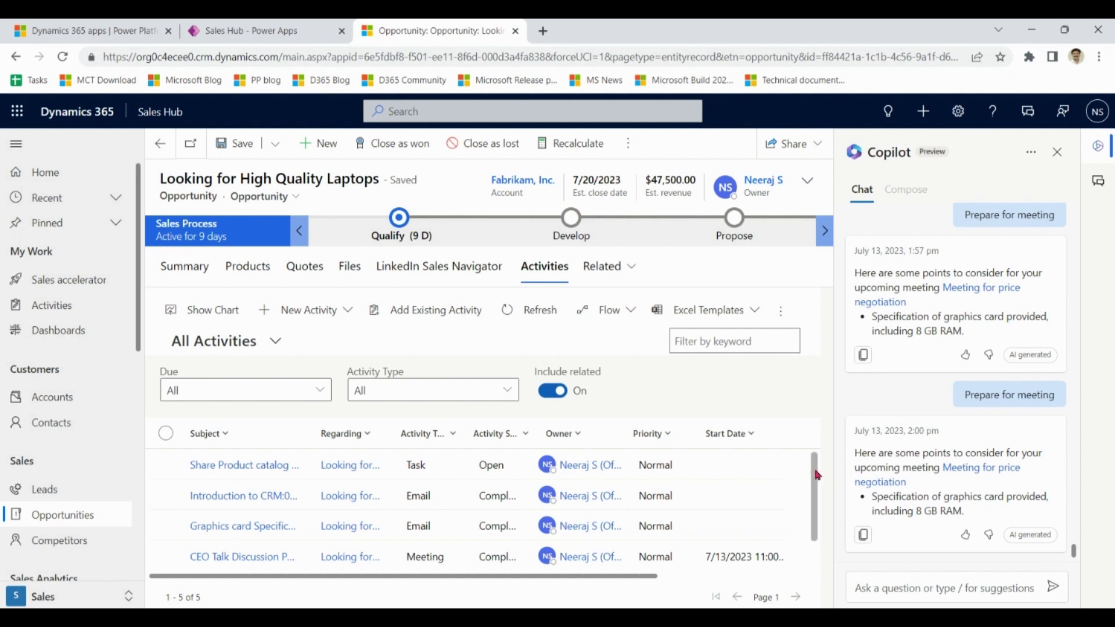
pyautogui.moveTo(816, 475); pyautogui.dragTo(816, 503)
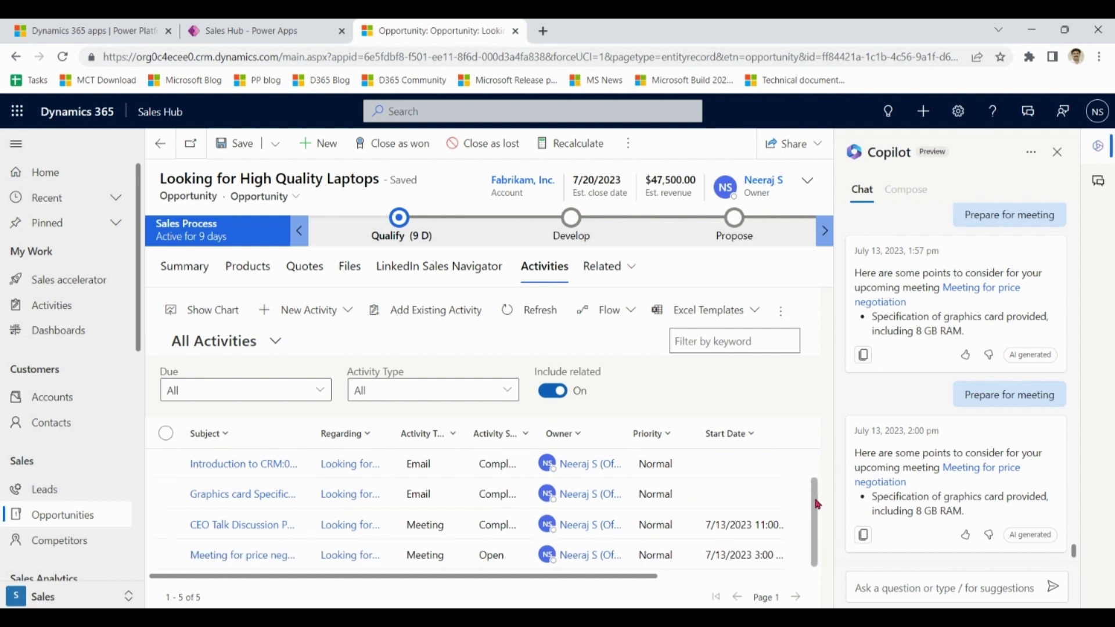
pyautogui.scroll(2, 816, 503)
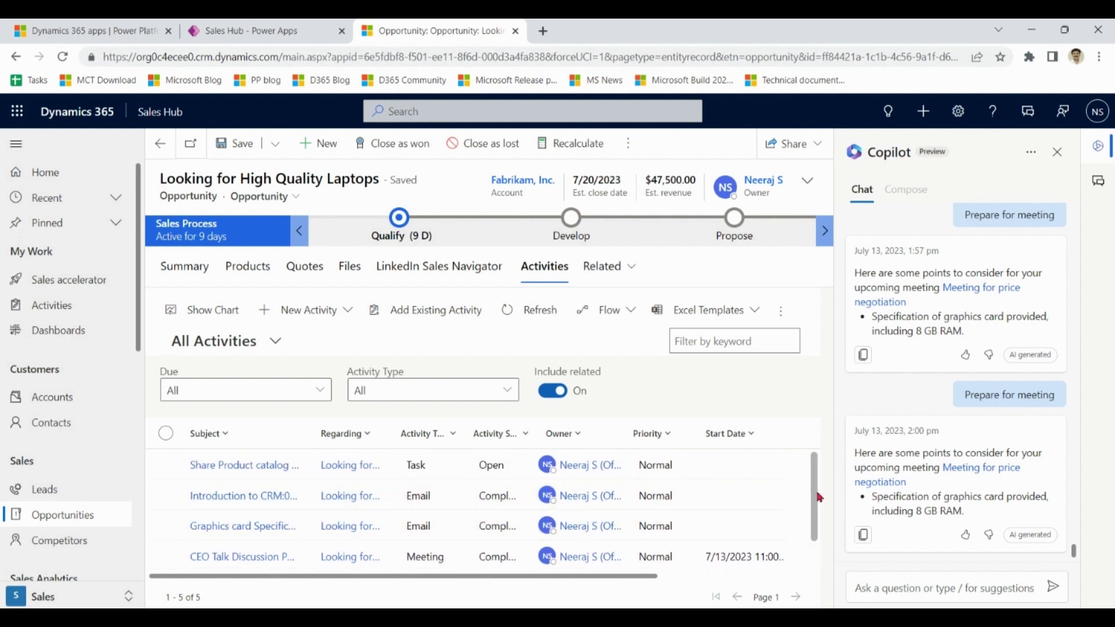
pyautogui.moveTo(816, 498)
pyautogui.mouseDown()
pyautogui.moveTo(814, 547)
pyautogui.moveTo(811, 478)
pyautogui.mouseUp()
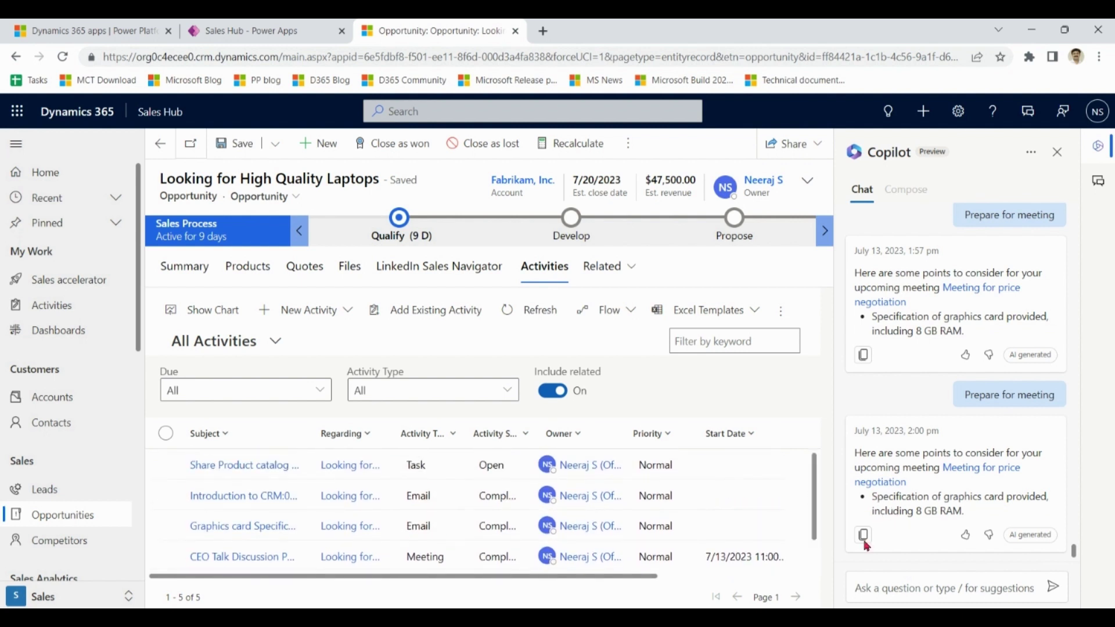
pyautogui.click(348, 310)
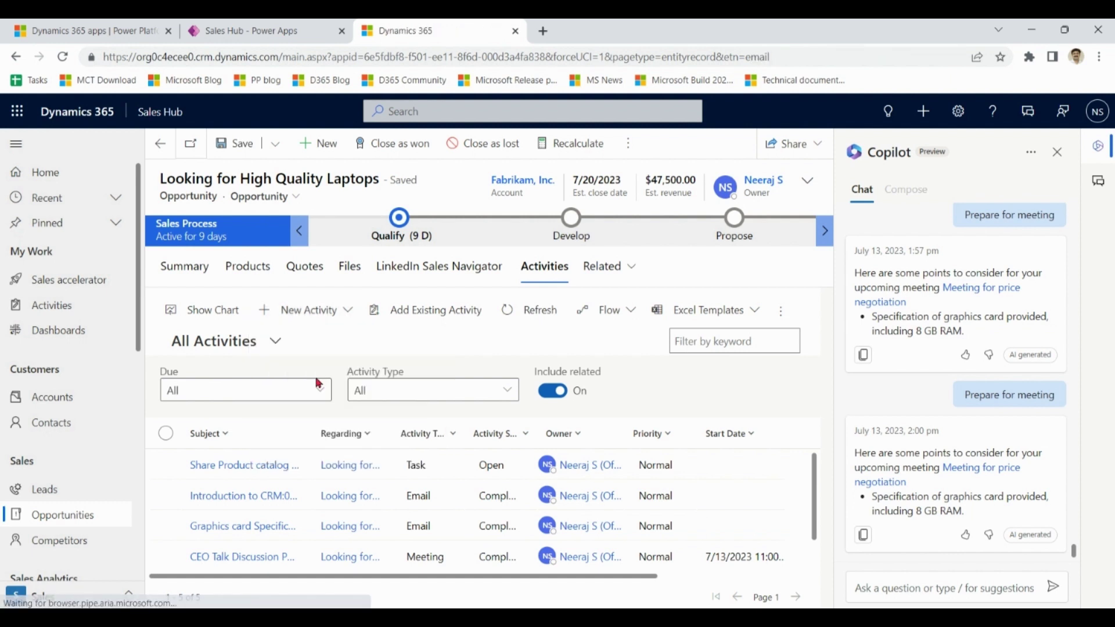
pyautogui.click(297, 374)
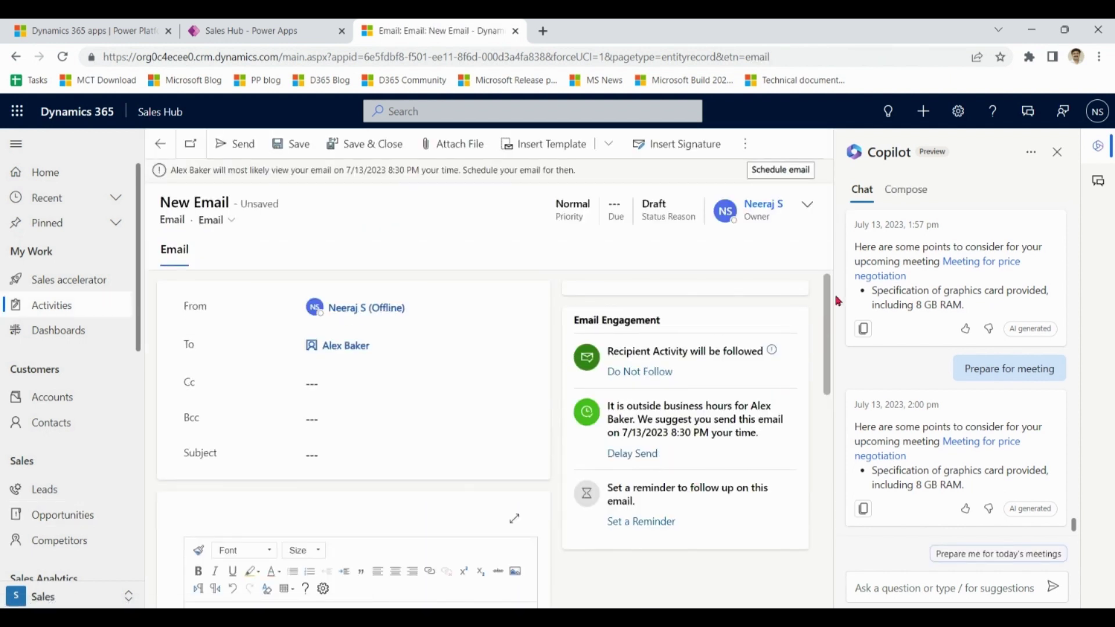
pyautogui.click(907, 189)
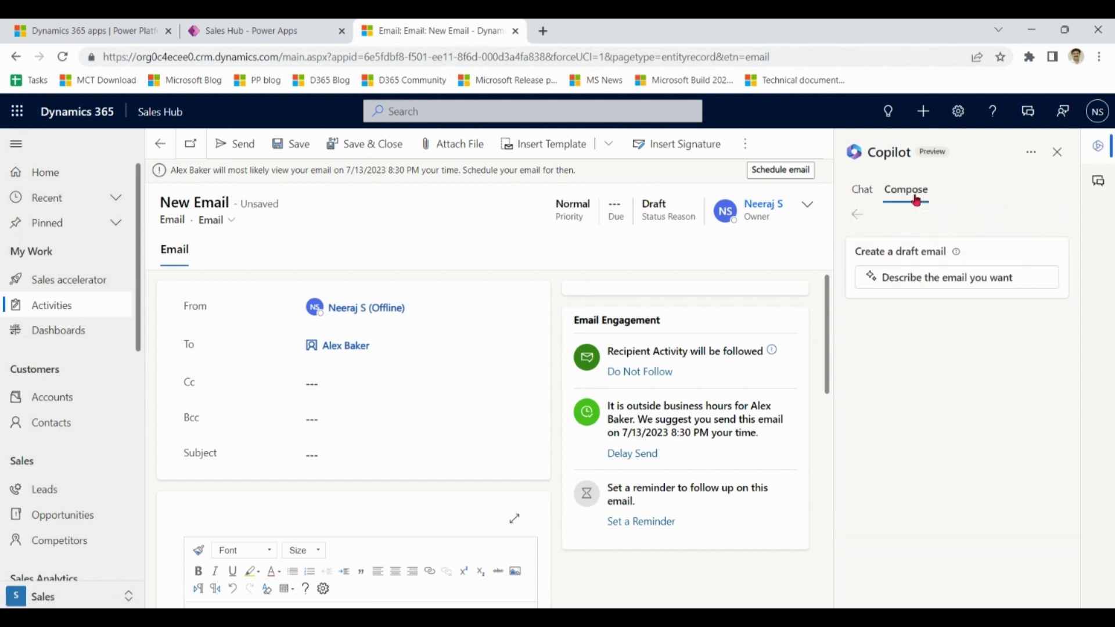
pyautogui.click(949, 280)
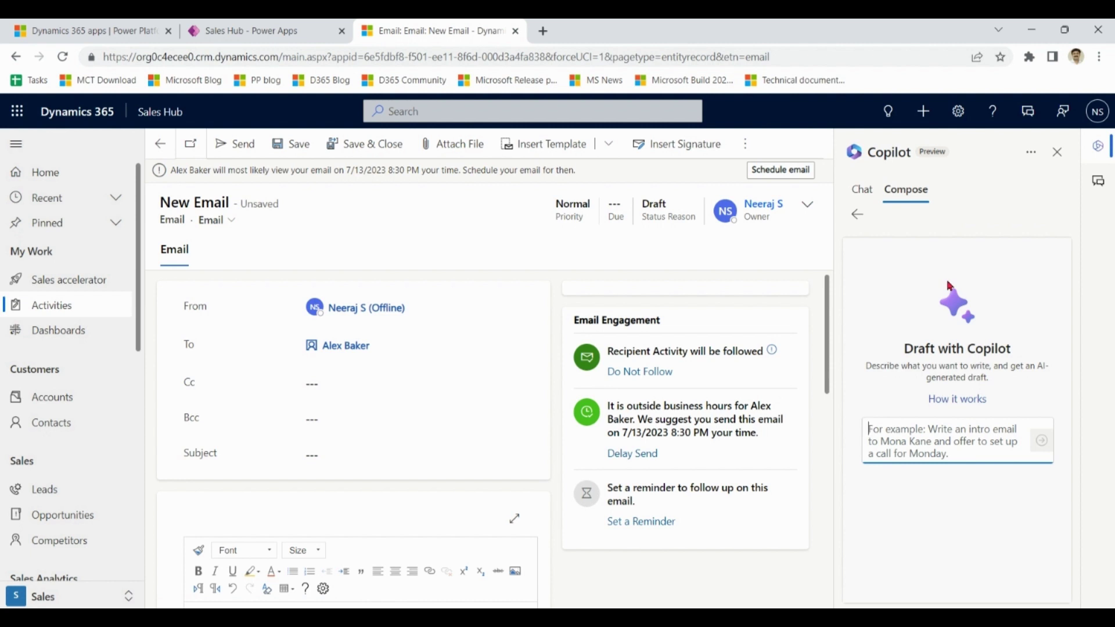
pyautogui.write('suggest text for customer meeting')
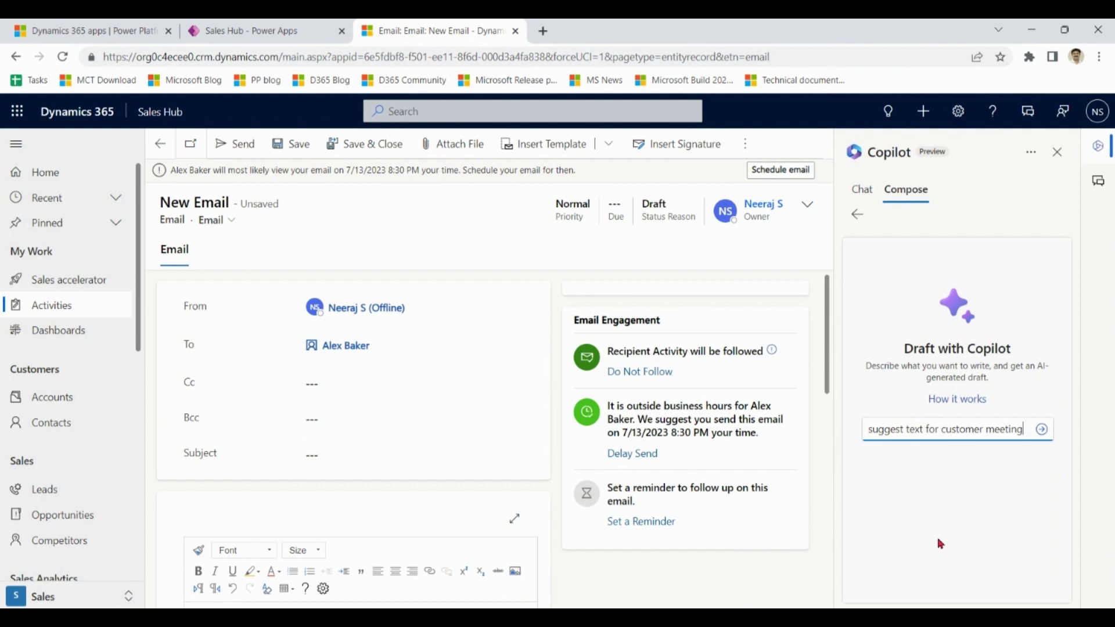
pyautogui.click(1041, 428)
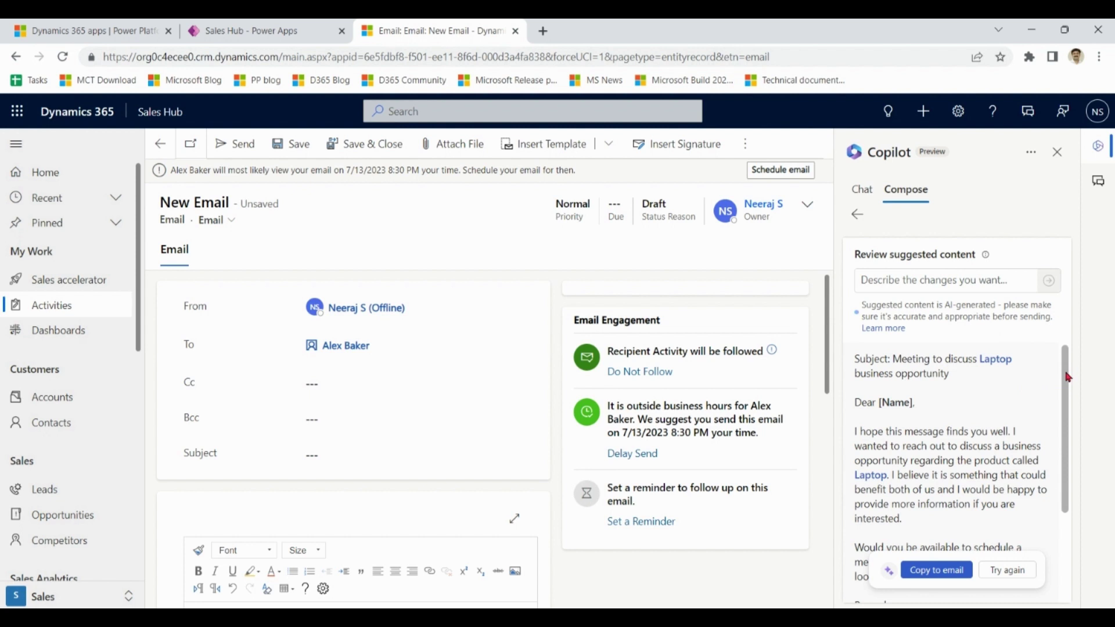
pyautogui.moveTo(1067, 376)
pyautogui.mouseDown()
pyautogui.moveTo(1066, 444)
pyautogui.moveTo(1065, 358)
pyautogui.mouseUp()
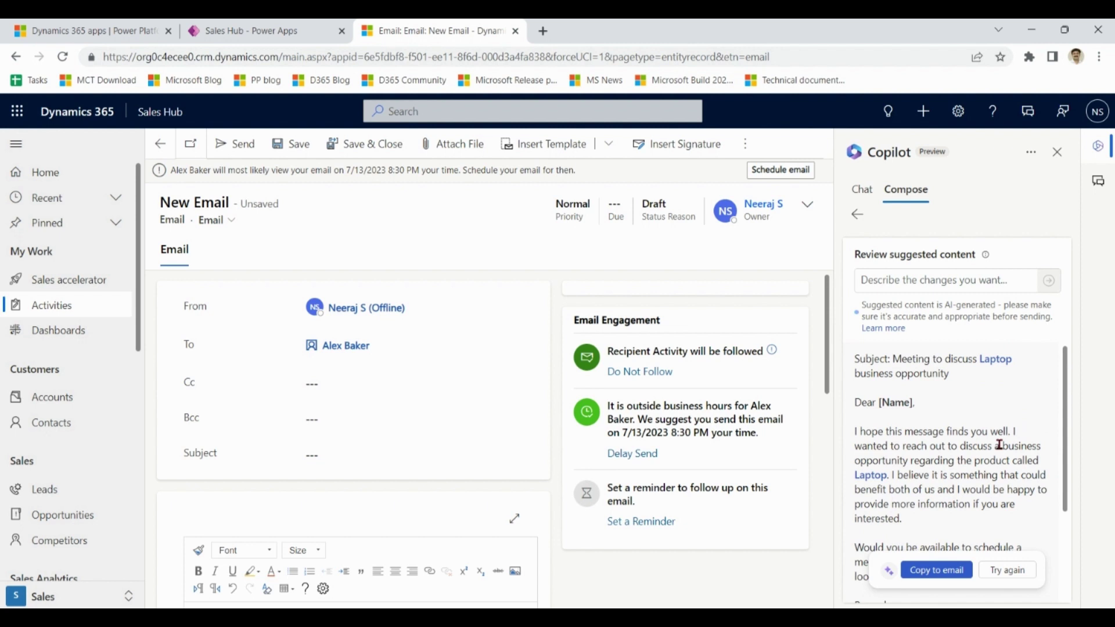
pyautogui.click(1097, 146)
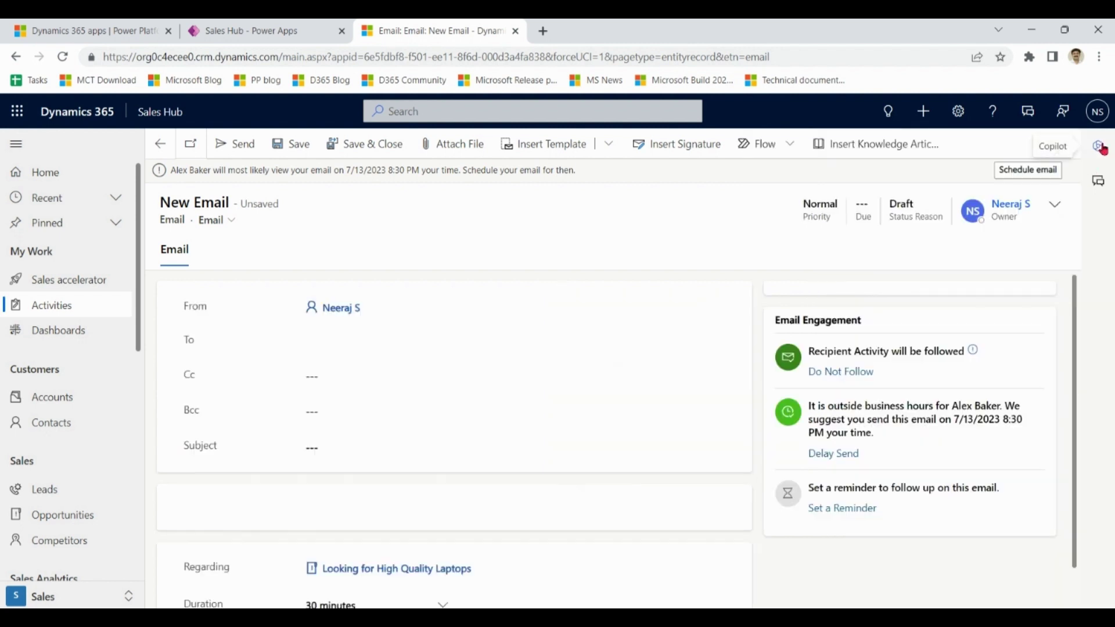
# Step: Discard the unsaved email and return to the opportunity Summary
pyautogui.click(160, 146)
pyautogui.click(625, 426)
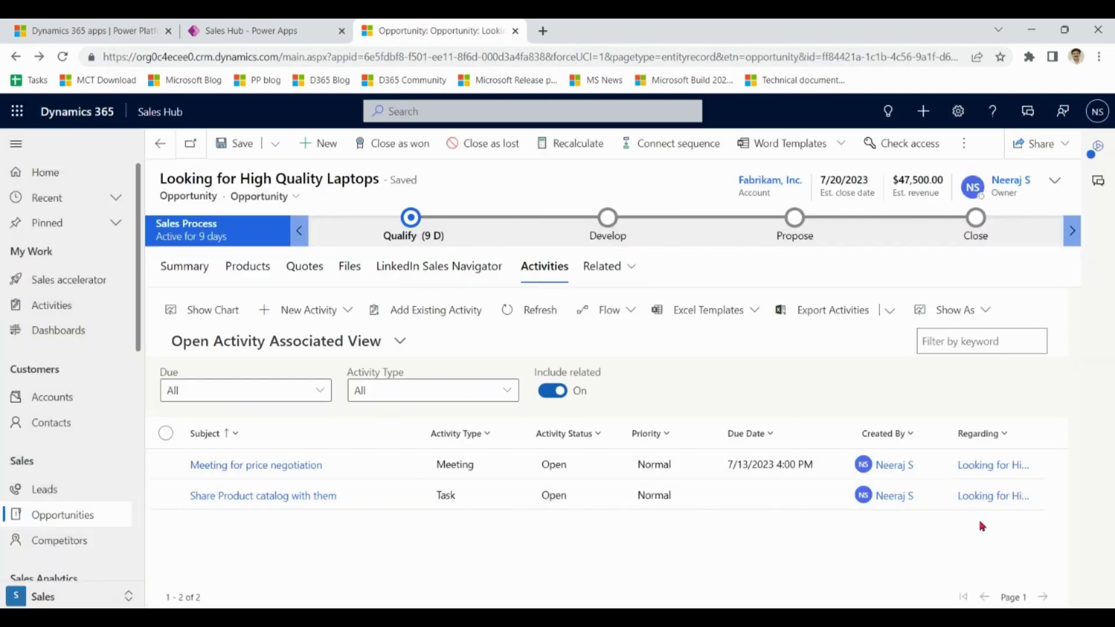
pyautogui.click(185, 267)
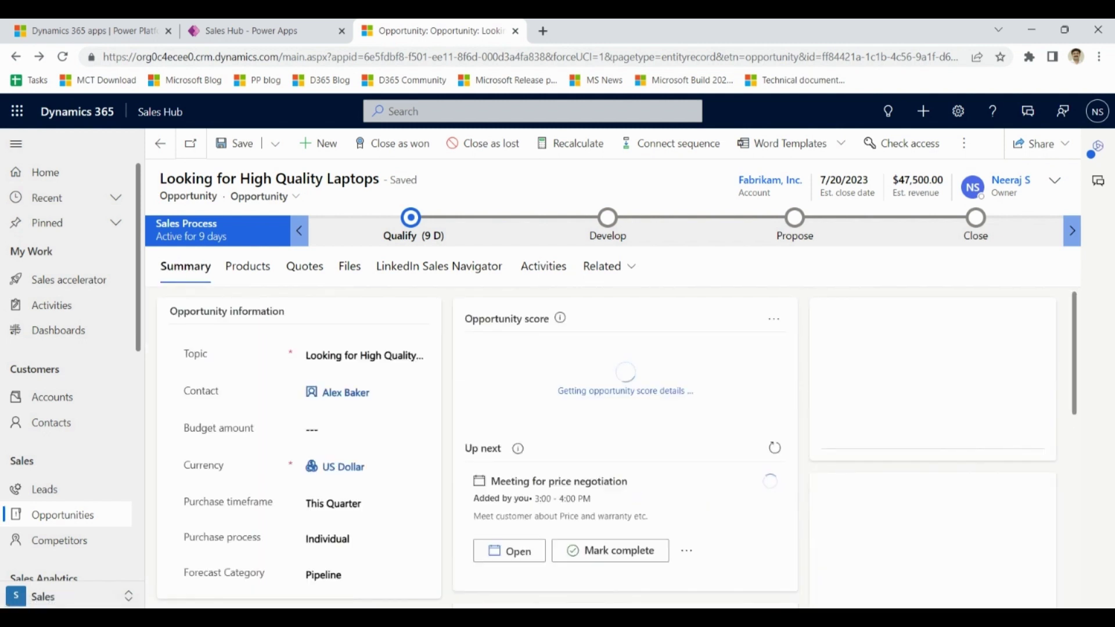
# Step: Get Copilot's latest news about Fabrikam, Inc., then bring its suggested prompts back
pyautogui.click(1097, 146)
pyautogui.click(910, 585)
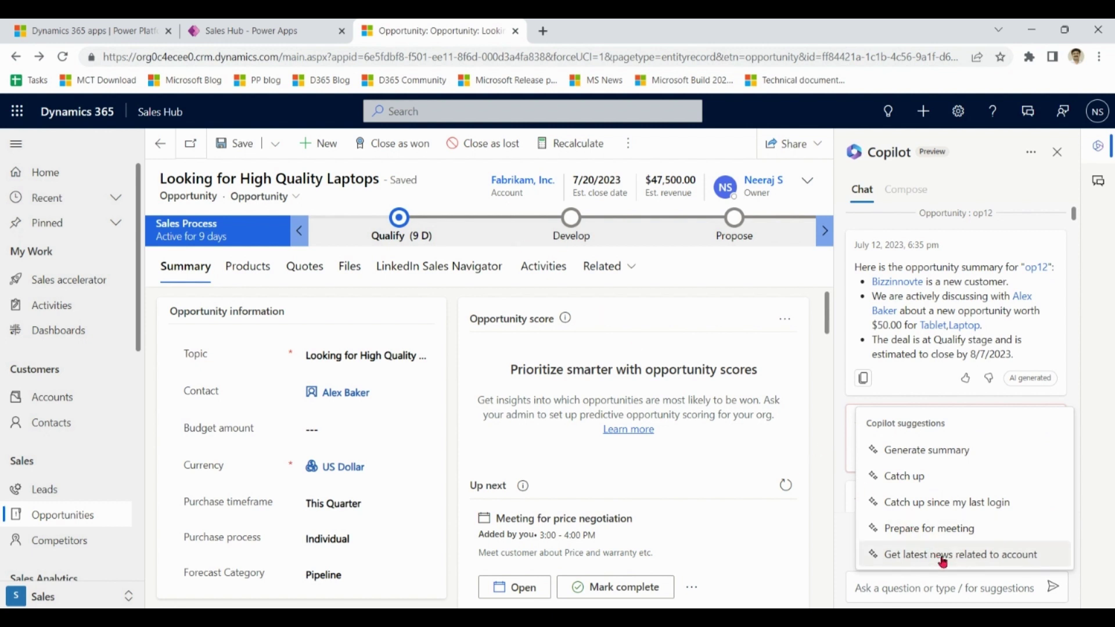
pyautogui.click(941, 558)
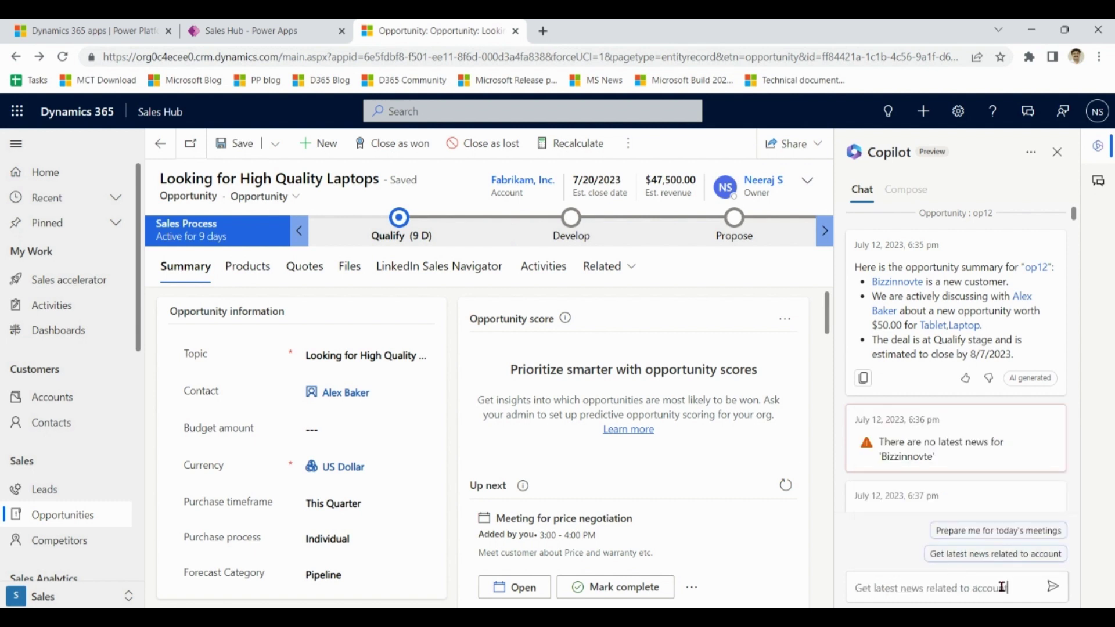
pyautogui.click(1053, 589)
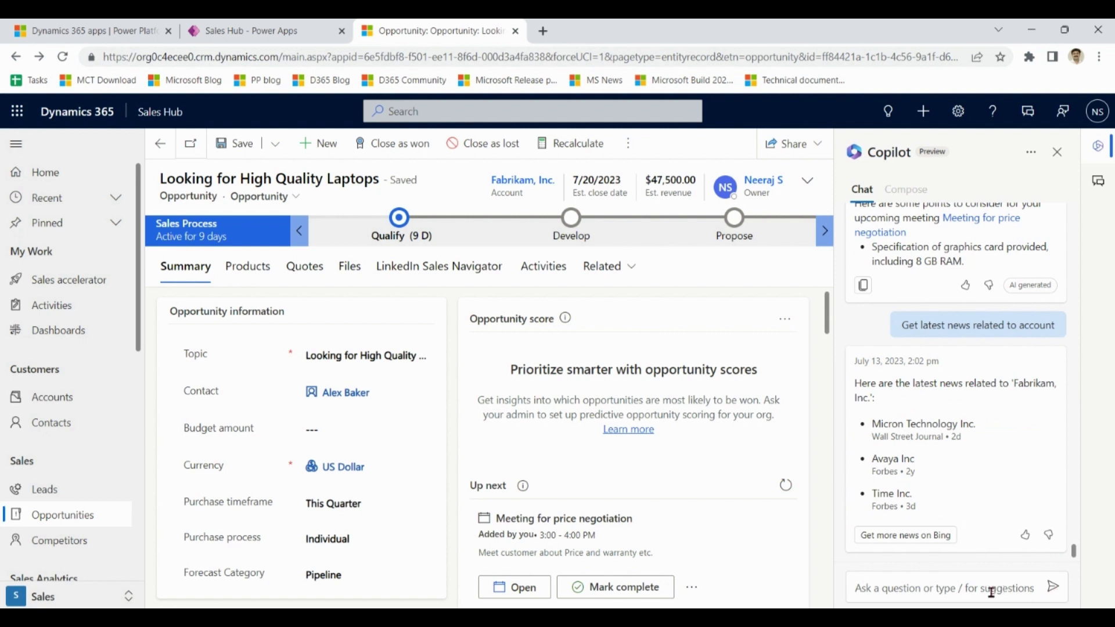
pyautogui.click(991, 588)
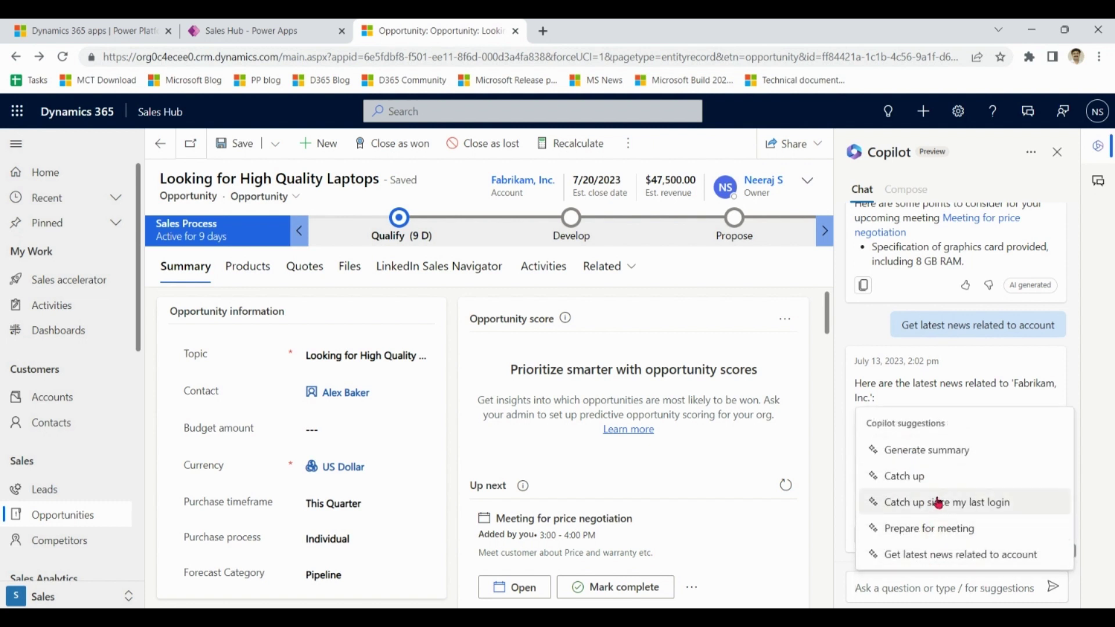
# Step: Send Copilot the 'Catch up' suggestion and highlight part of its reply
pyautogui.click(911, 479)
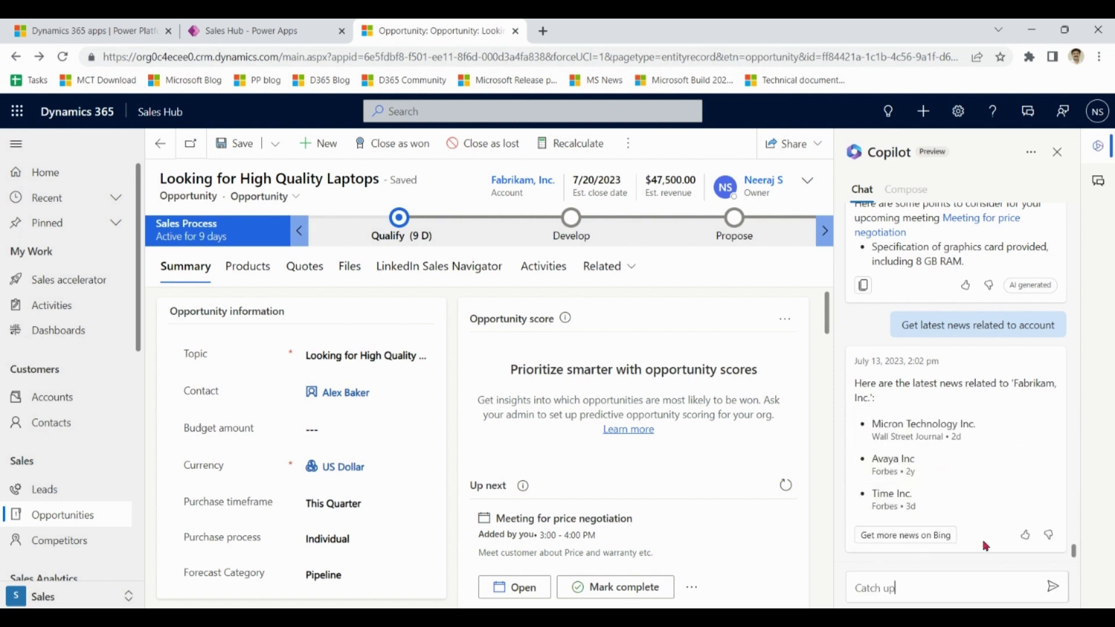
pyautogui.click(1053, 590)
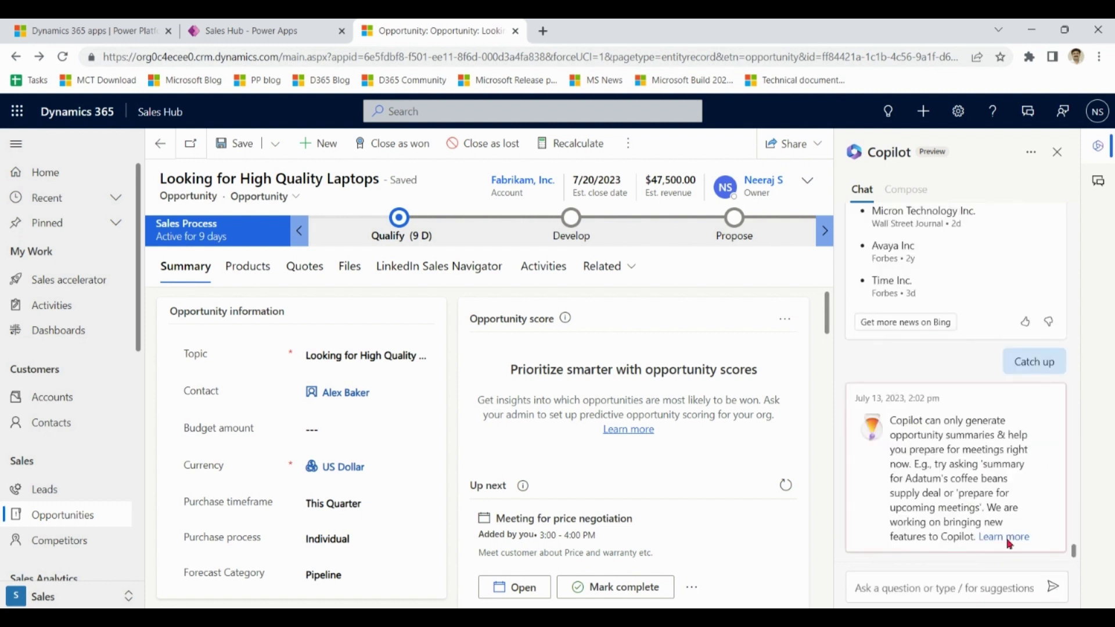
pyautogui.moveTo(890, 420)
pyautogui.mouseDown()
pyautogui.moveTo(1013, 446)
pyautogui.moveTo(1027, 469)
pyautogui.mouseUp()
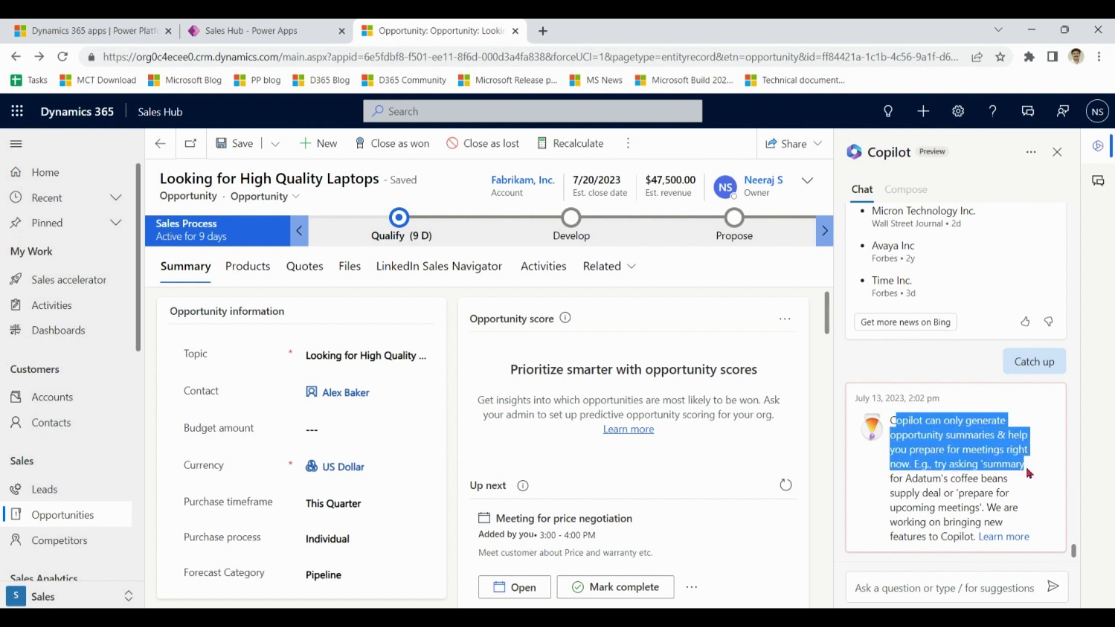
pyautogui.click(1053, 592)
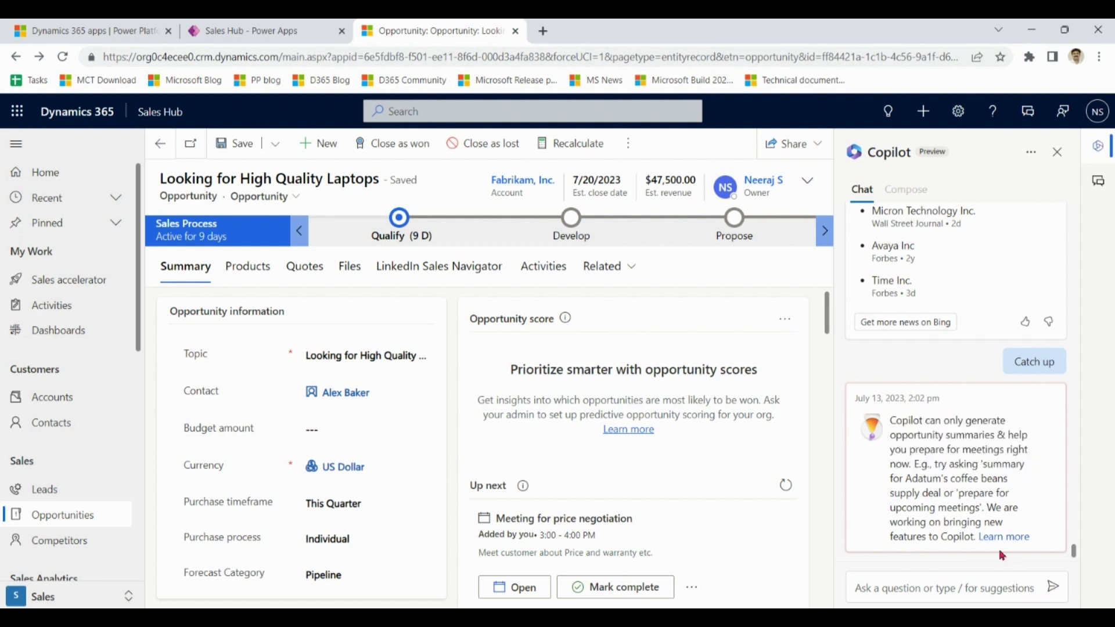
# Step: Send Copilot 'Catch up since my last login' and dismiss the suggested prompts afterwards
pyautogui.click(953, 577)
pyautogui.click(951, 501)
pyautogui.click(1053, 589)
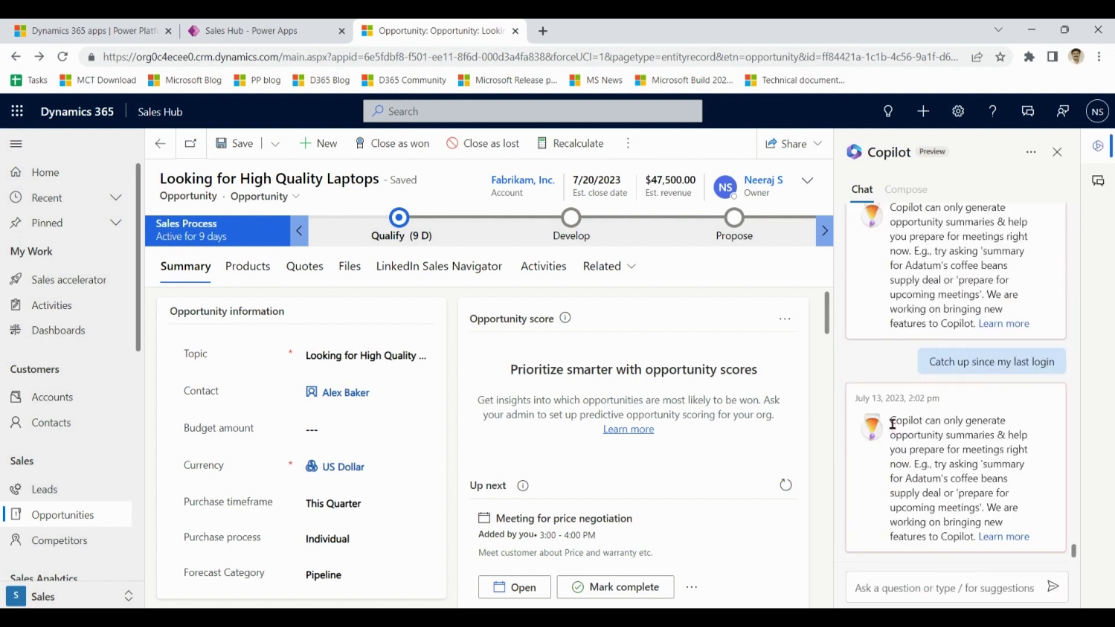
pyautogui.moveTo(892, 424); pyautogui.dragTo(928, 477)
pyautogui.click(1014, 590)
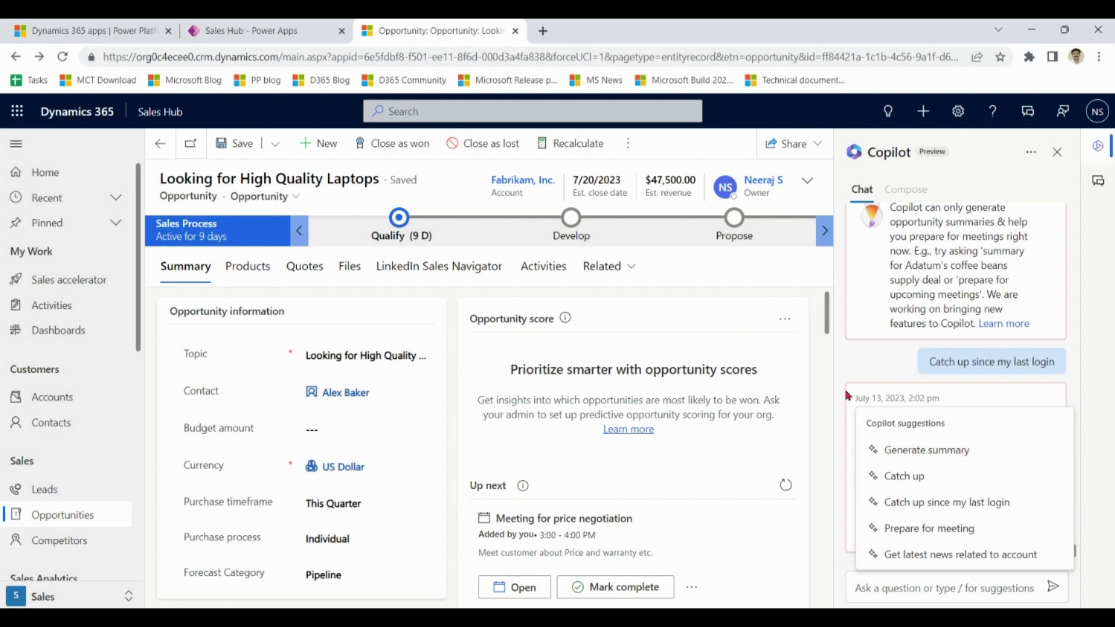
pyautogui.press('Escape')
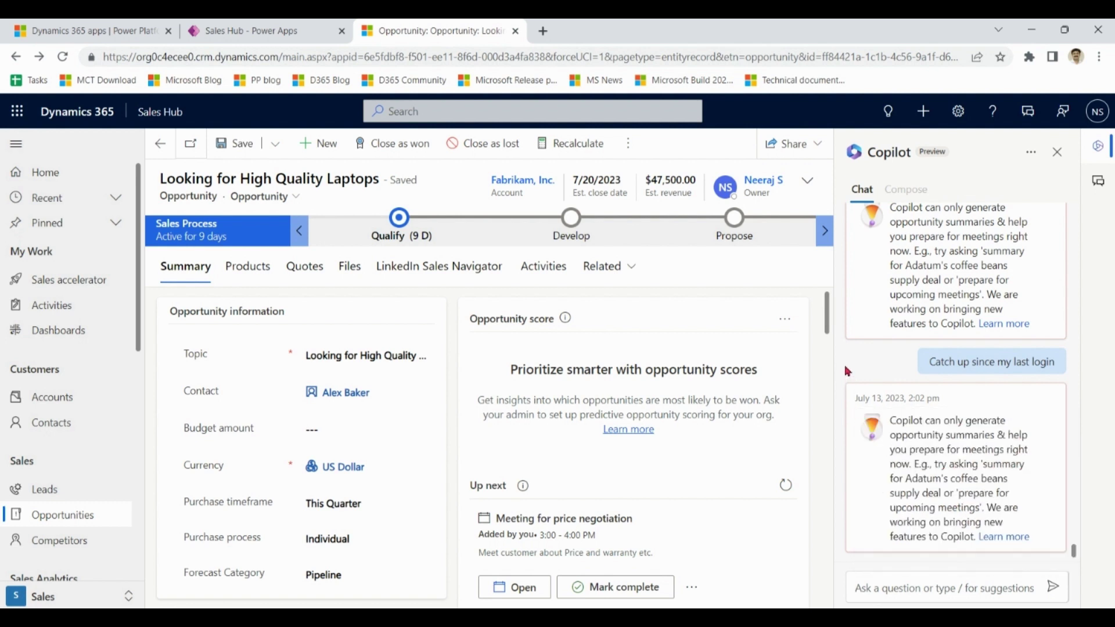